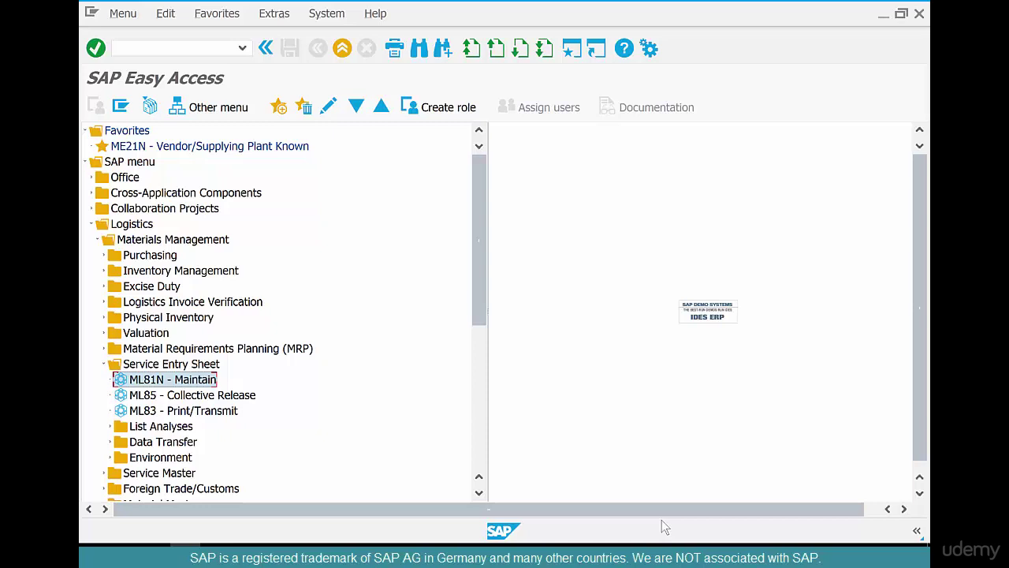
# - Open the transaction for adding service-level conditions (ML45) under Service Master > Service > Service Conditions > For Service
pyautogui.click(104, 364)
pyautogui.click(105, 380)
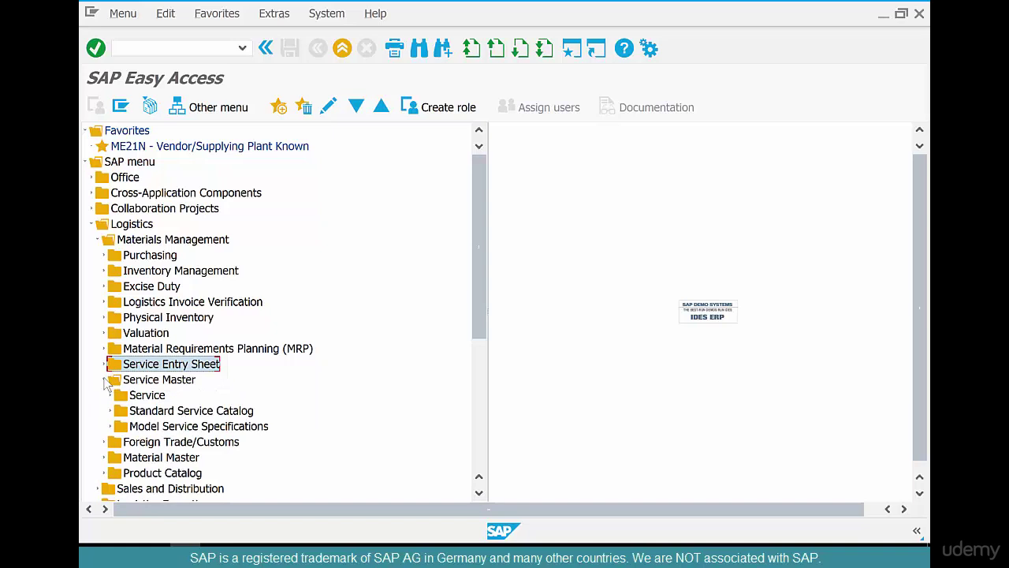
pyautogui.click(110, 395)
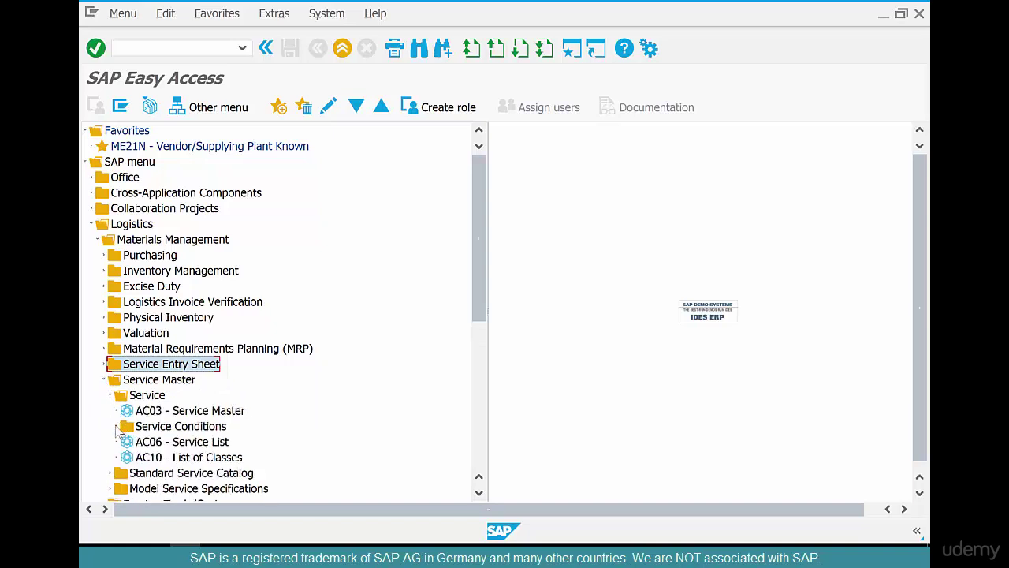
pyautogui.click(118, 427)
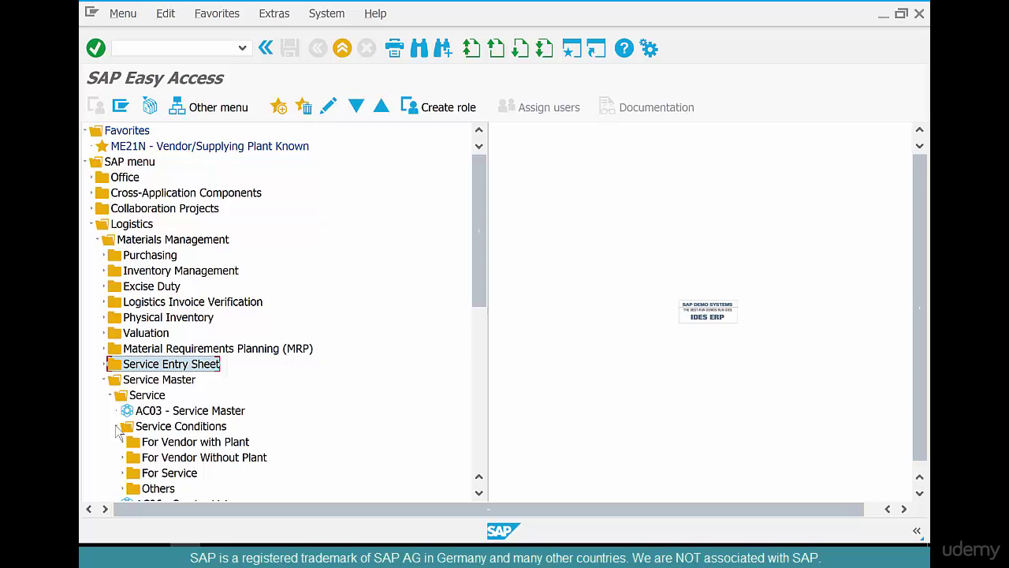
pyautogui.doubleClick(137, 476)
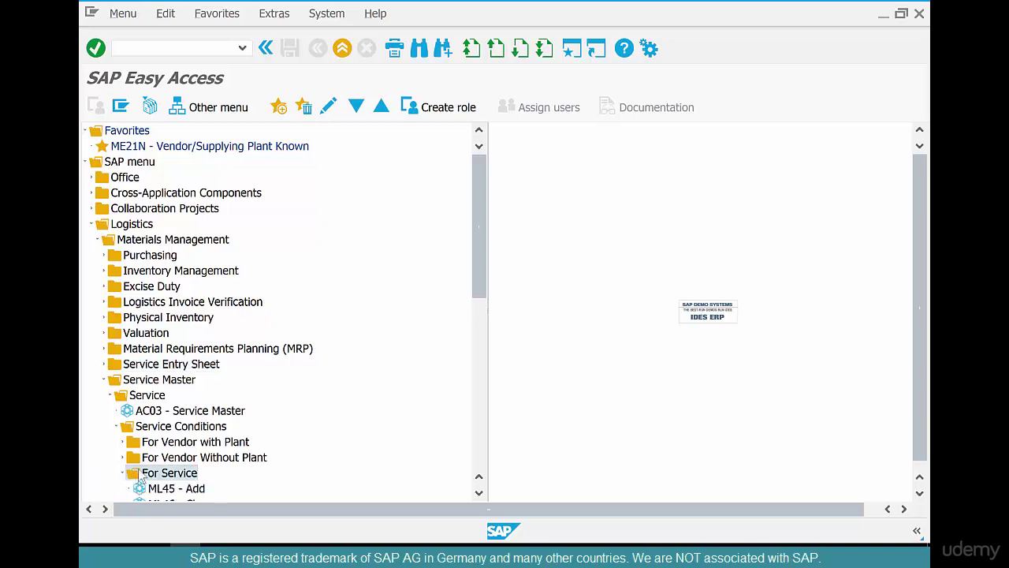
pyautogui.doubleClick(178, 476)
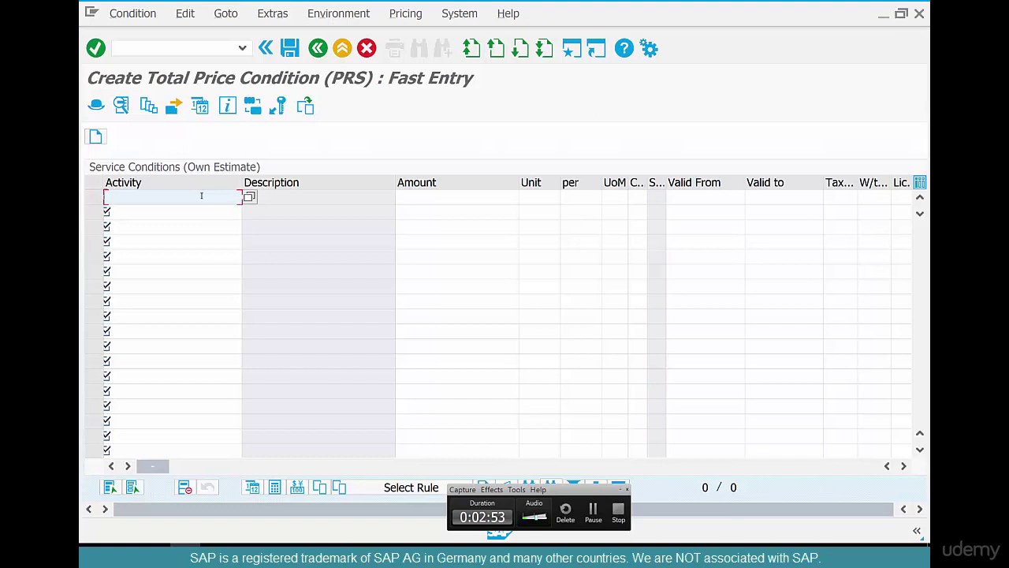
# - Enter a total price condition for activity ELECSERV-01 with an amount of 10 USD
pyautogui.write('elecserv-01')
pyautogui.press('Tab')
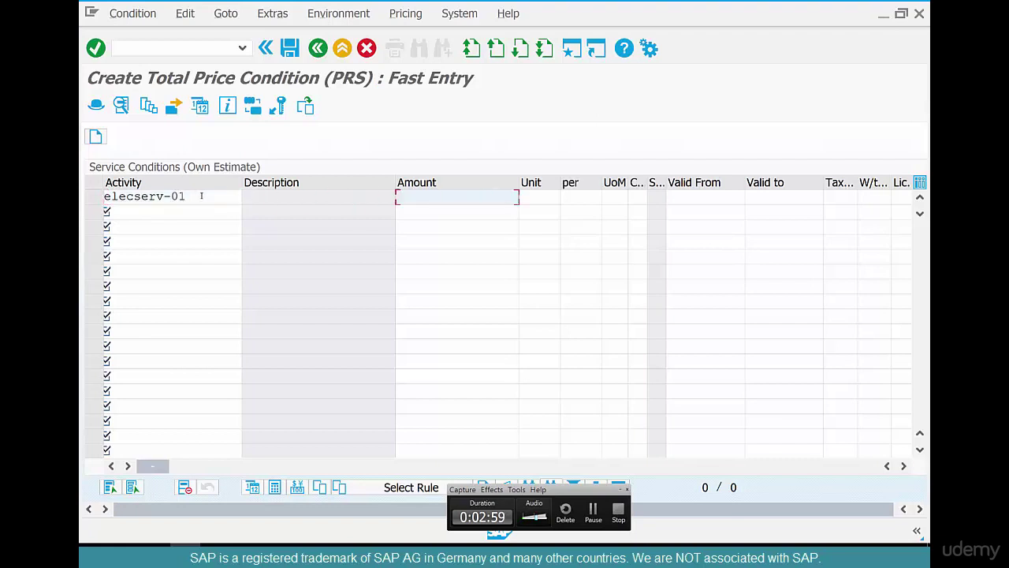
pyautogui.write('10')
pyautogui.press('Return')
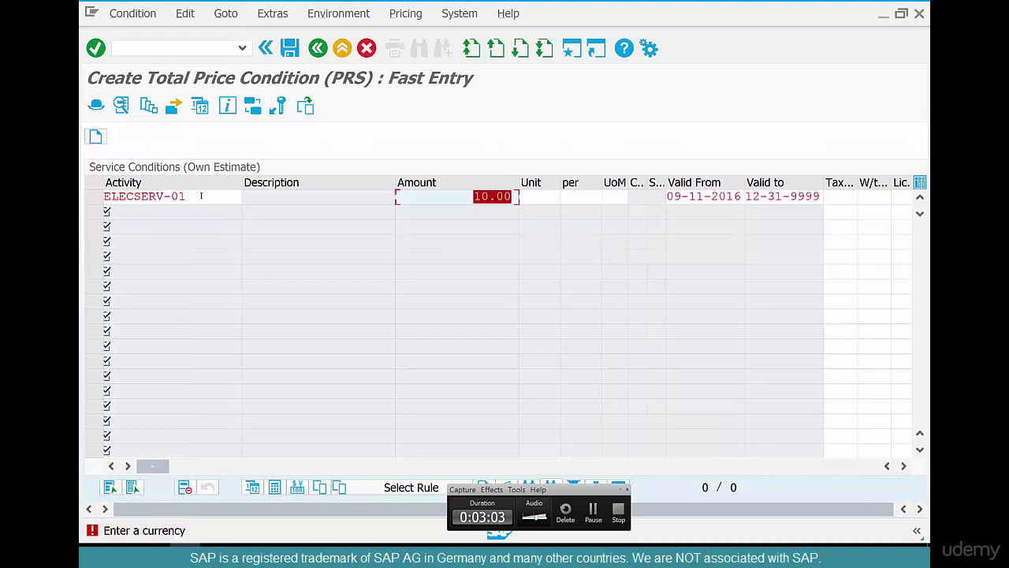
pyautogui.press('Tab')
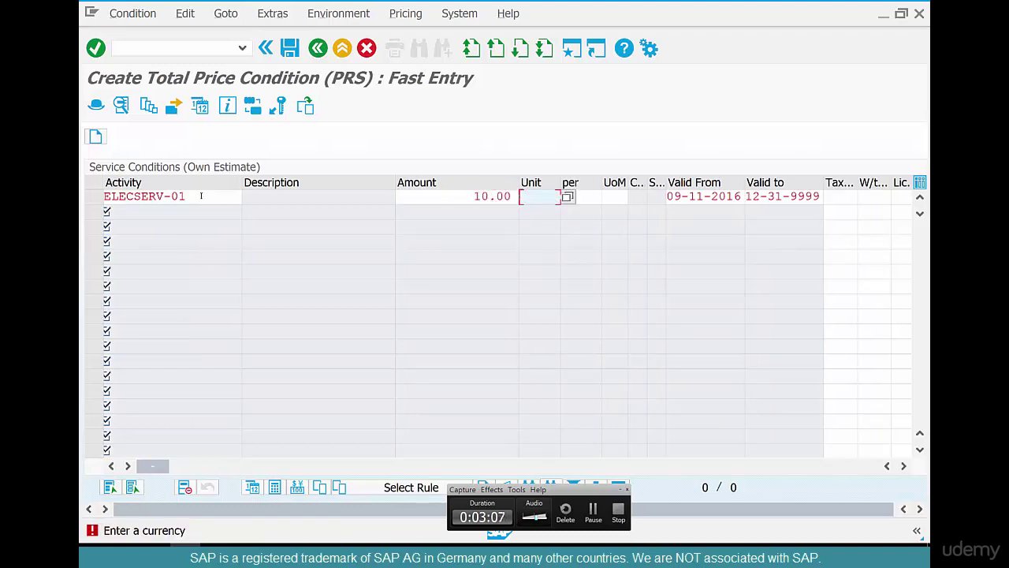
pyautogui.write('usd')
pyautogui.press('Return')
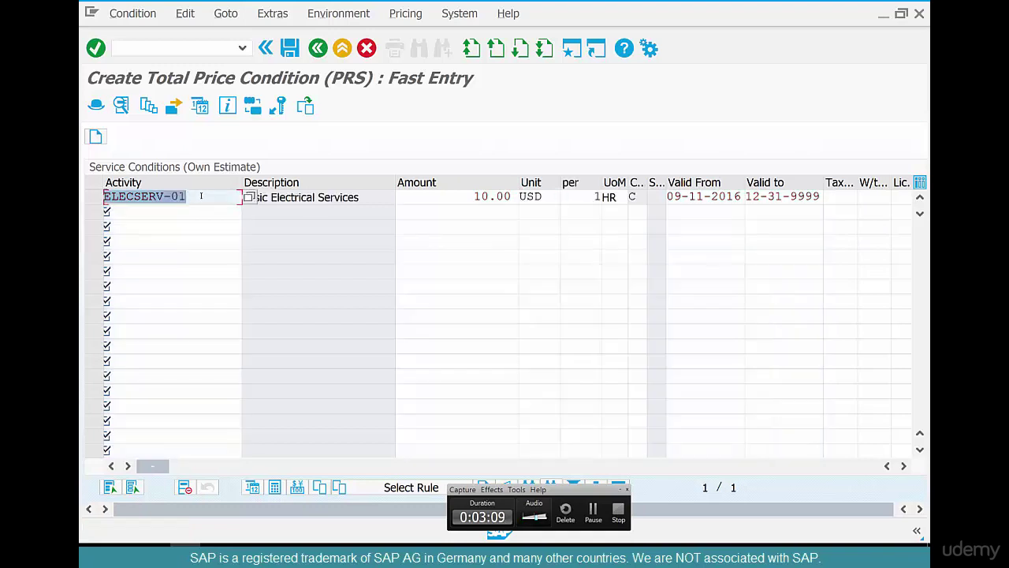
# - Add a second price condition for activity ELECSERV-02 with an amount of 20
pyautogui.press('Down')
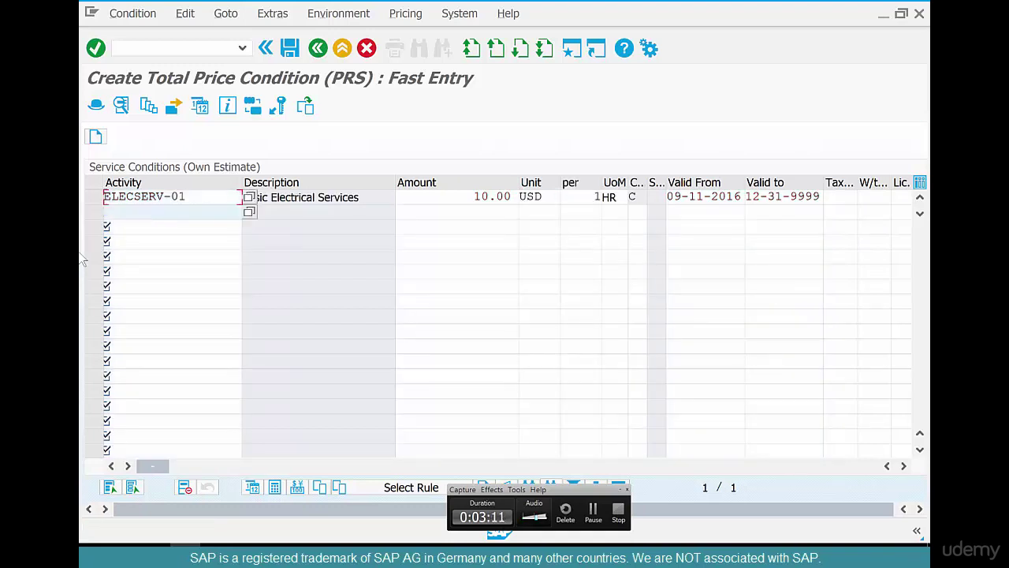
pyautogui.write('e')
pyautogui.press('Down')
pyautogui.press('Return')
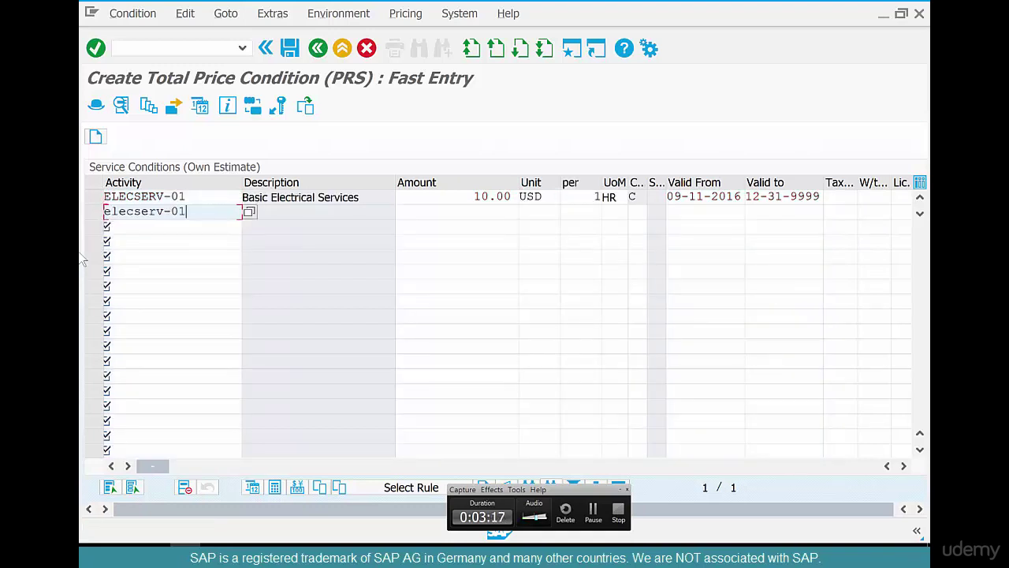
pyautogui.press('BackSpace')
pyautogui.write('2')
pyautogui.press('Tab')
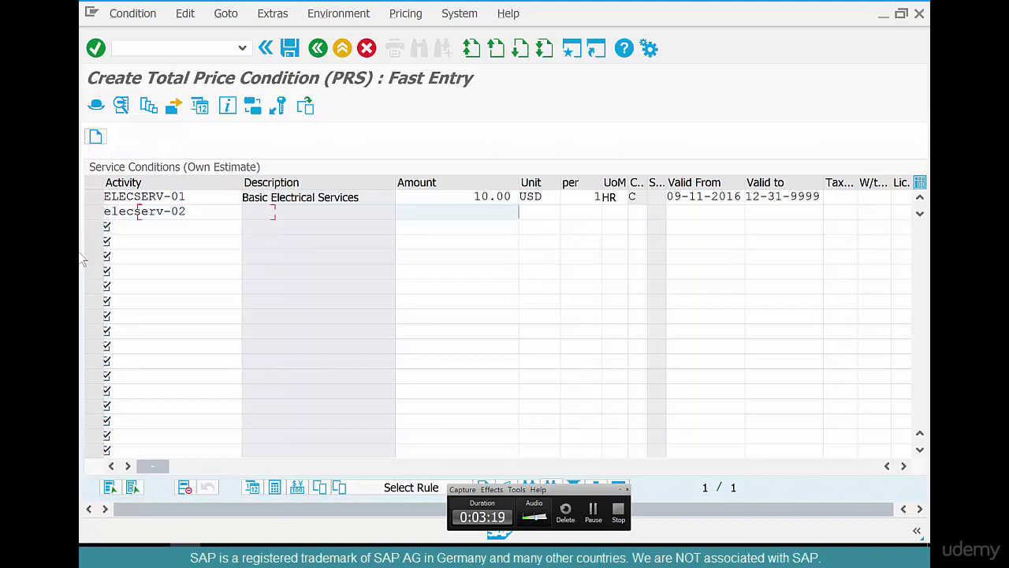
pyautogui.write('20')
pyautogui.press('Return')
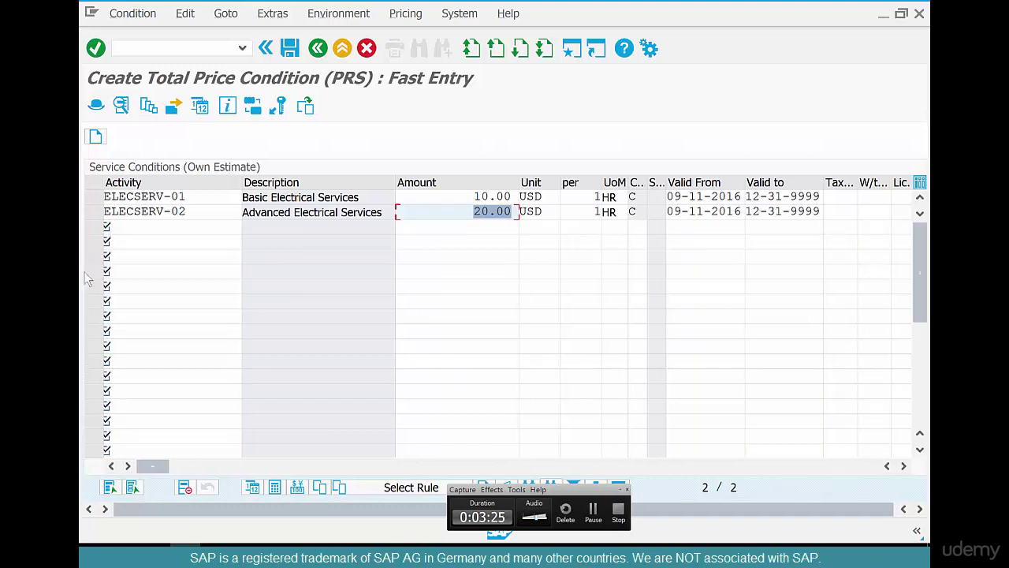
# - Add a price condition for activity LABOR-01 with an amount of 10 and save the service conditions
pyautogui.click(163, 226)
pyautogui.write('1')
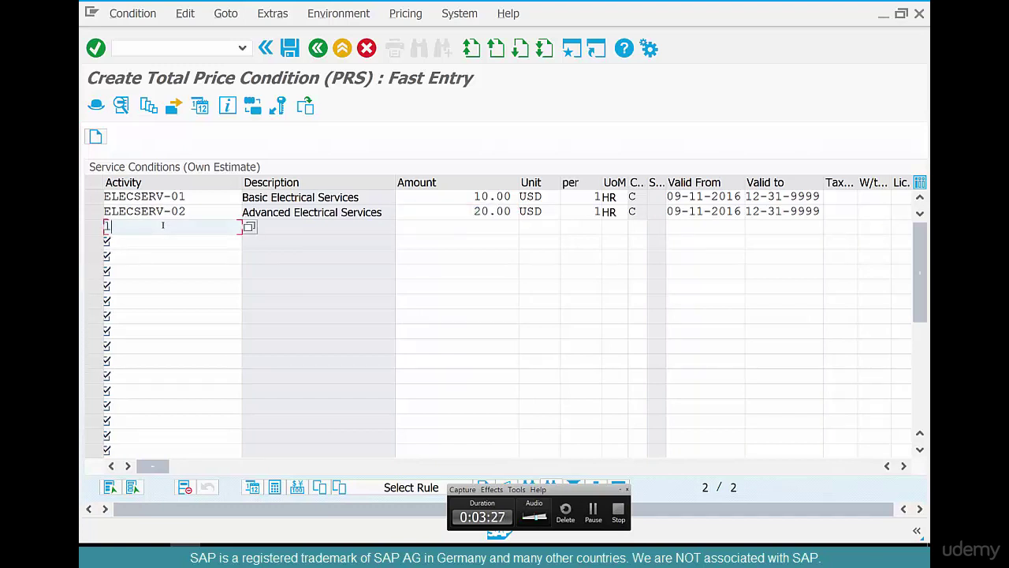
pyautogui.write('abor-01')
pyautogui.press('Tab')
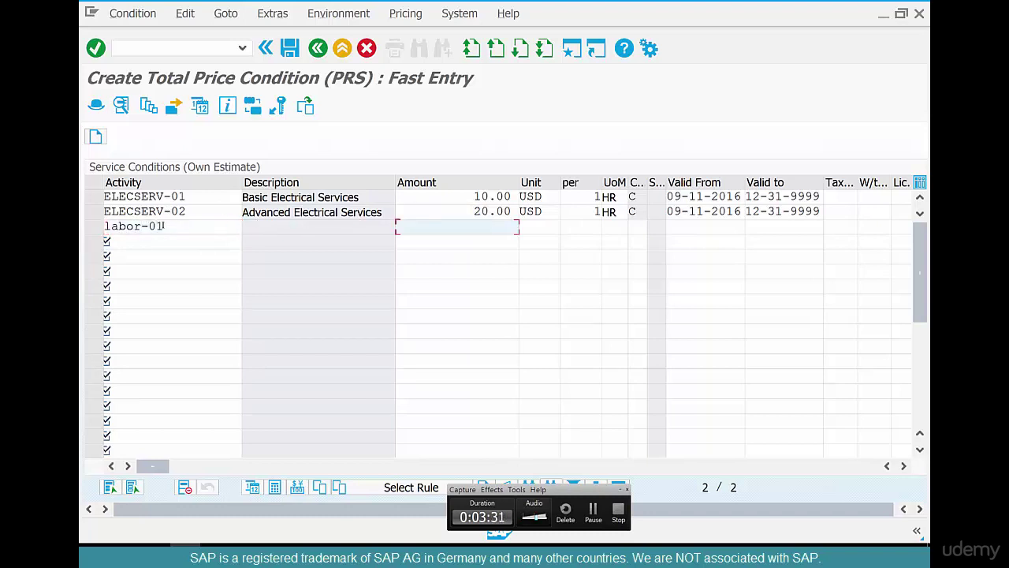
pyautogui.write('10')
pyautogui.press('Tab')
pyautogui.hotkey('ctrl', 's')
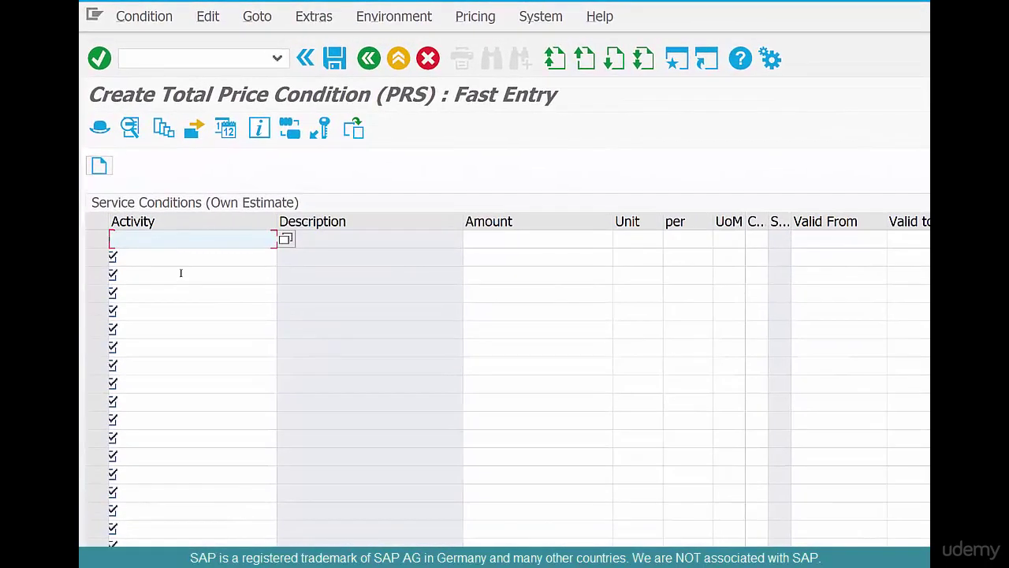
# - Open the transaction for adding service conditions for a vendor without plant and set the purchasing organization to US01
pyautogui.click(371, 61)
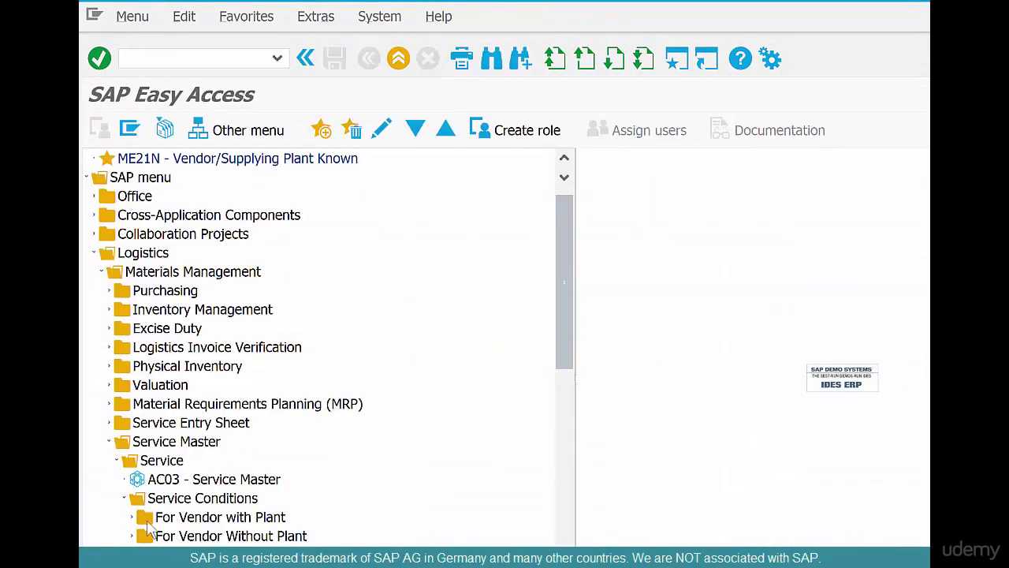
pyautogui.doubleClick(155, 520)
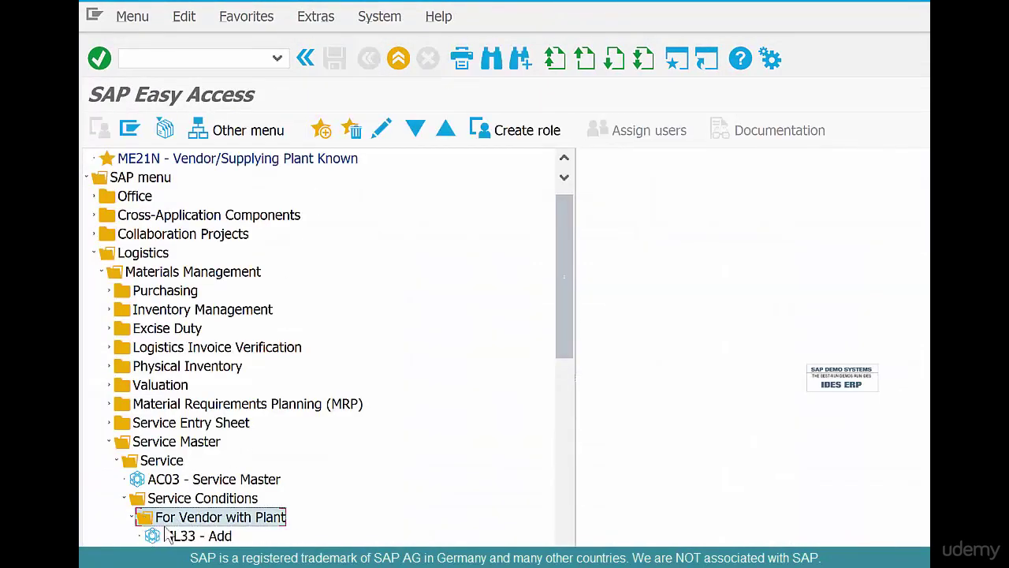
pyautogui.click(183, 537)
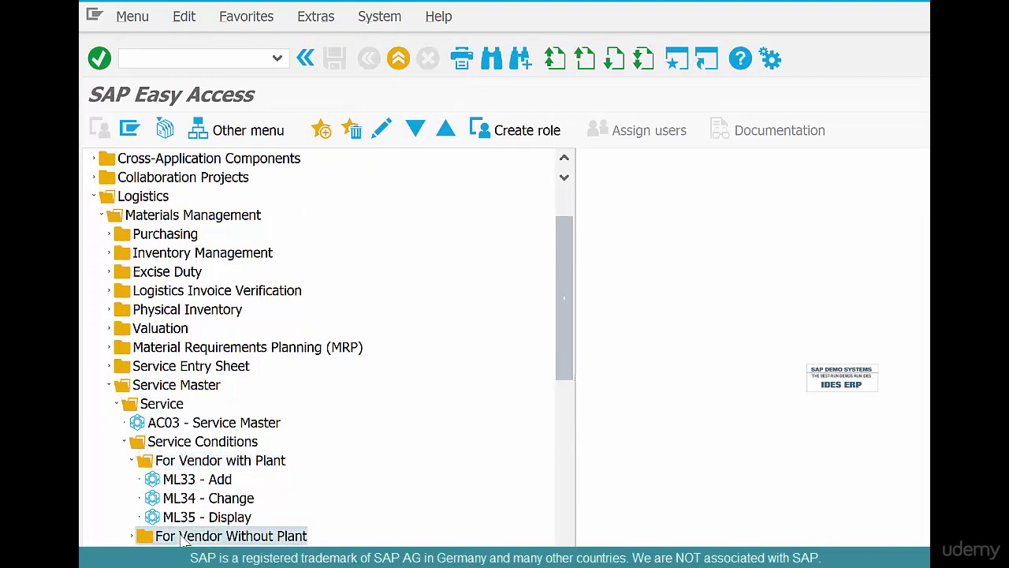
pyautogui.doubleClick(183, 537)
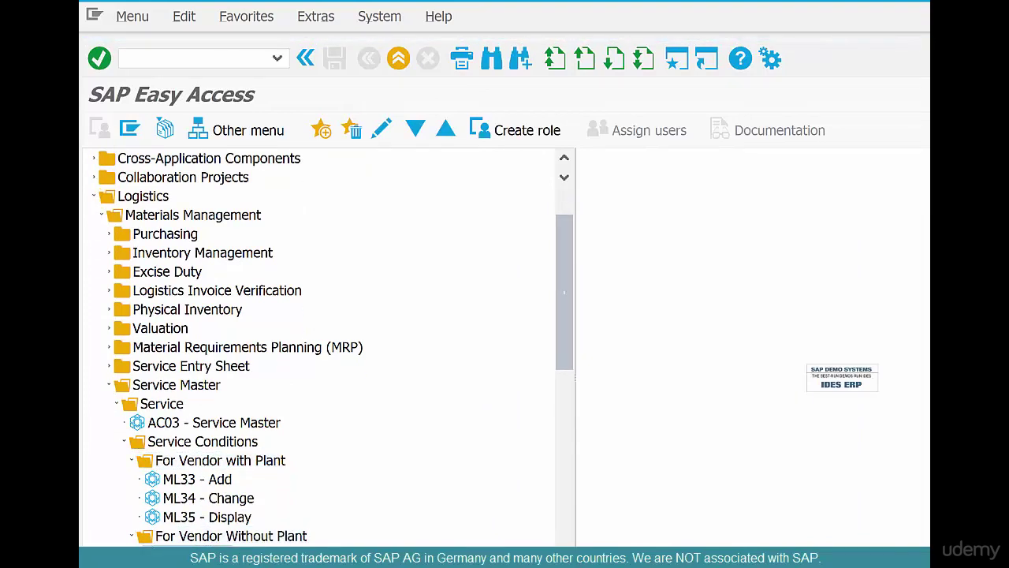
pyautogui.write('u')
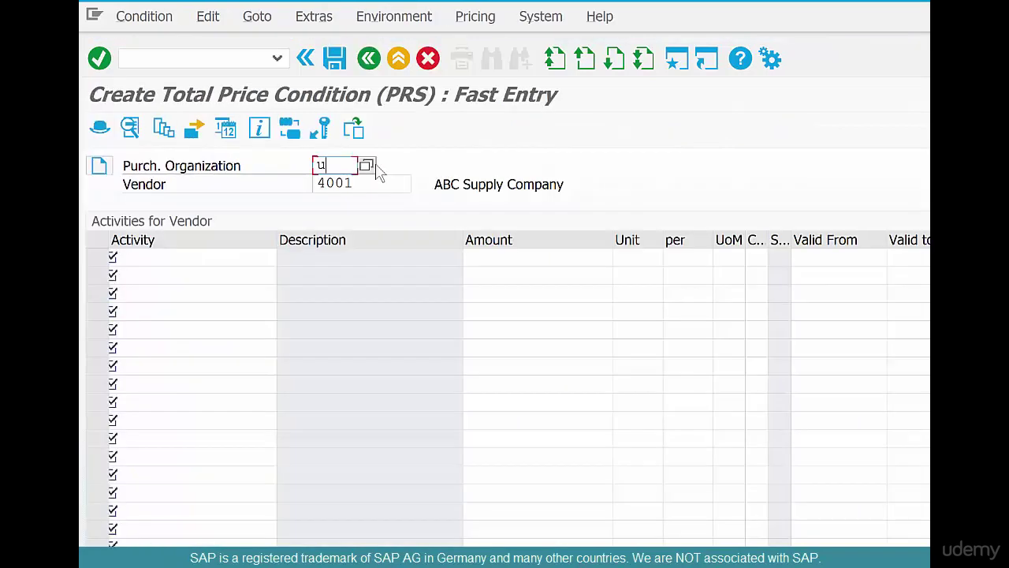
pyautogui.write('s01')
# - Enter a vendor price condition for activity ELECSERV-01 with an amount of 12
pyautogui.click(150, 260)
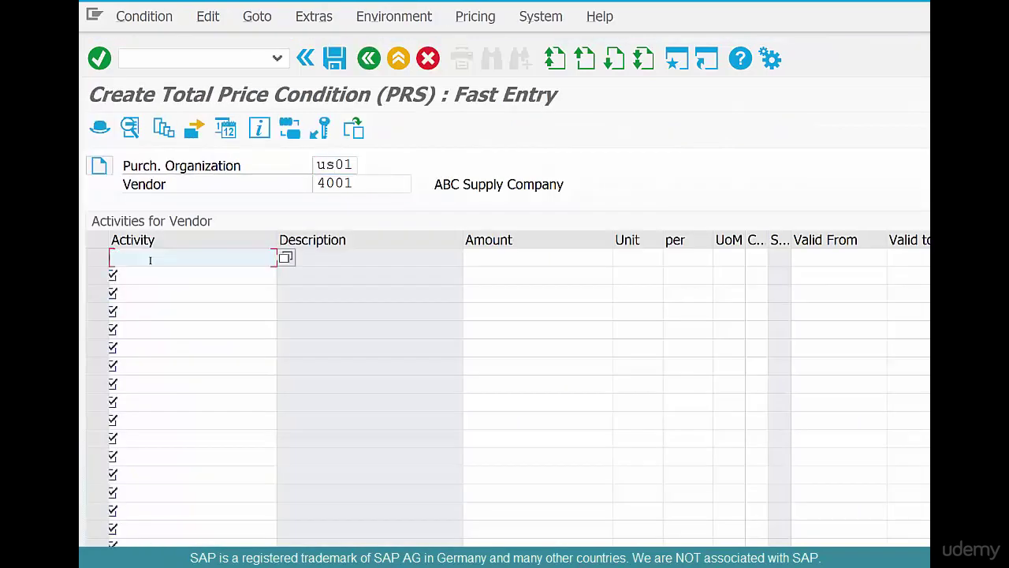
pyautogui.write('el')
pyautogui.press('Down')
pyautogui.press('Down')
pyautogui.press('Return')
pyautogui.press('Tab')
pyautogui.press('Tab')
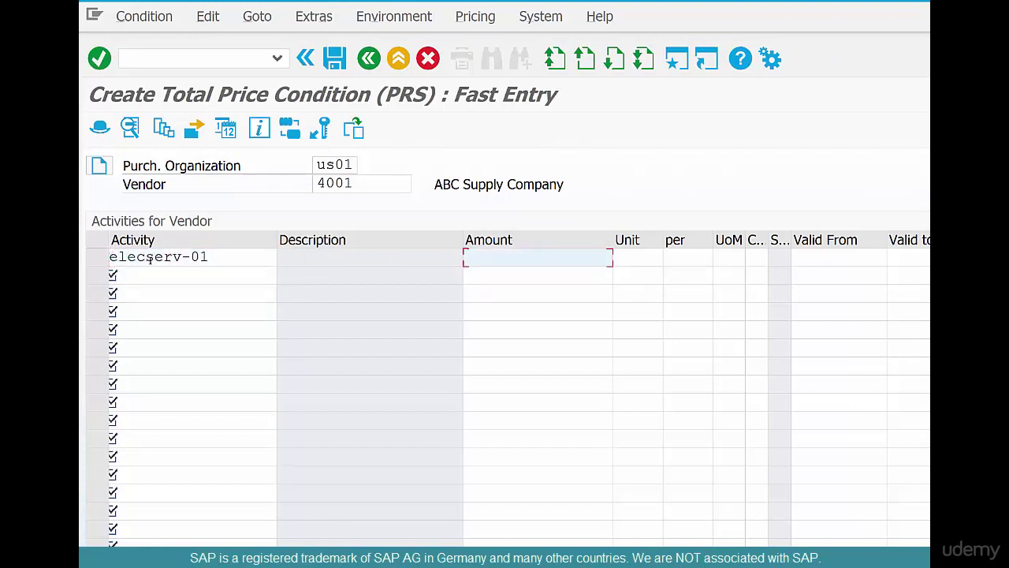
pyautogui.write('12')
pyautogui.press('Return')
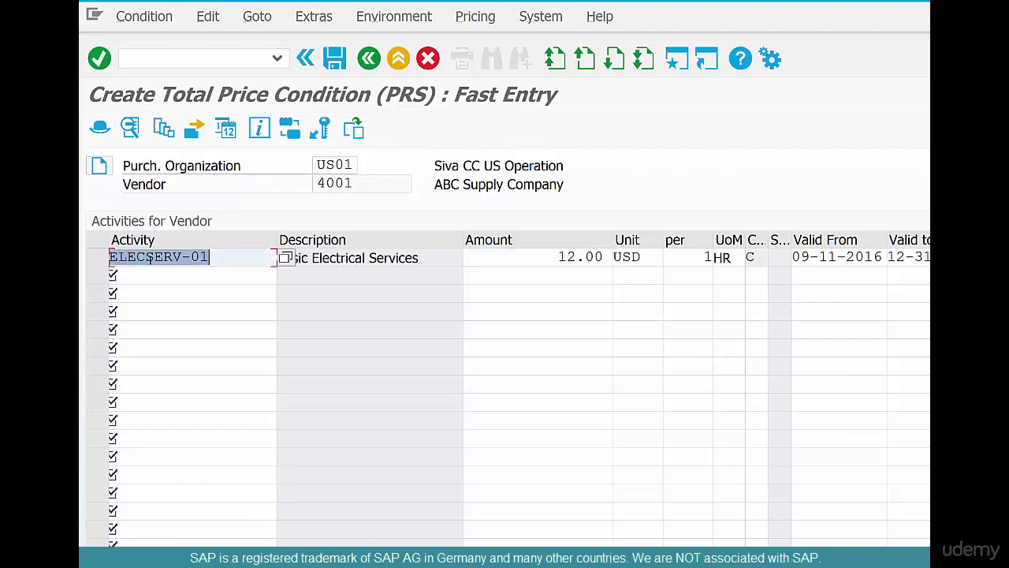
# - Add a vendor price condition for activity ELECSERV-02 with an amount of 22
pyautogui.press('Down')
pyautogui.write('e')
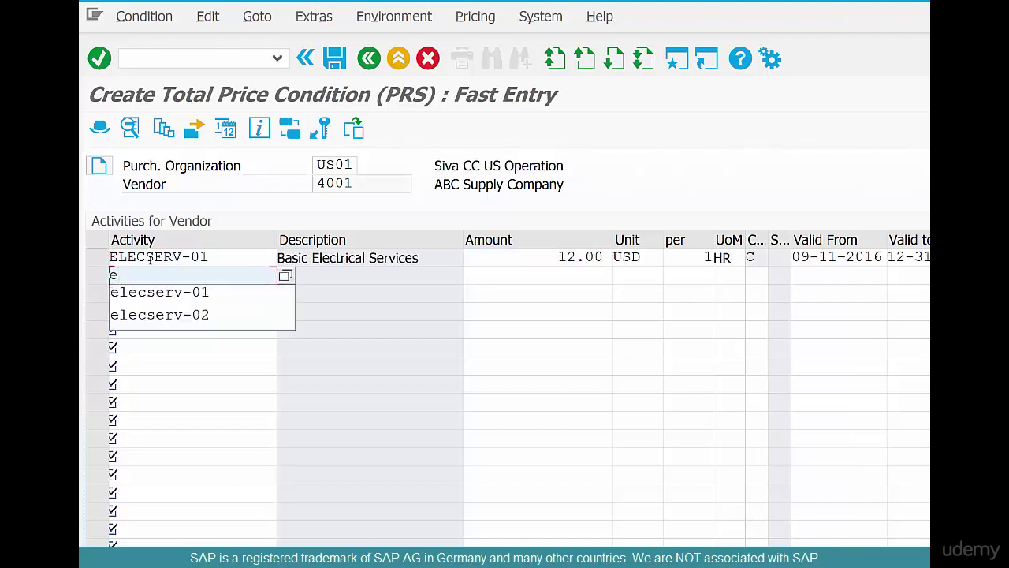
pyautogui.press('Down')
pyautogui.press('Down')
pyautogui.press('Return')
pyautogui.press('Tab')
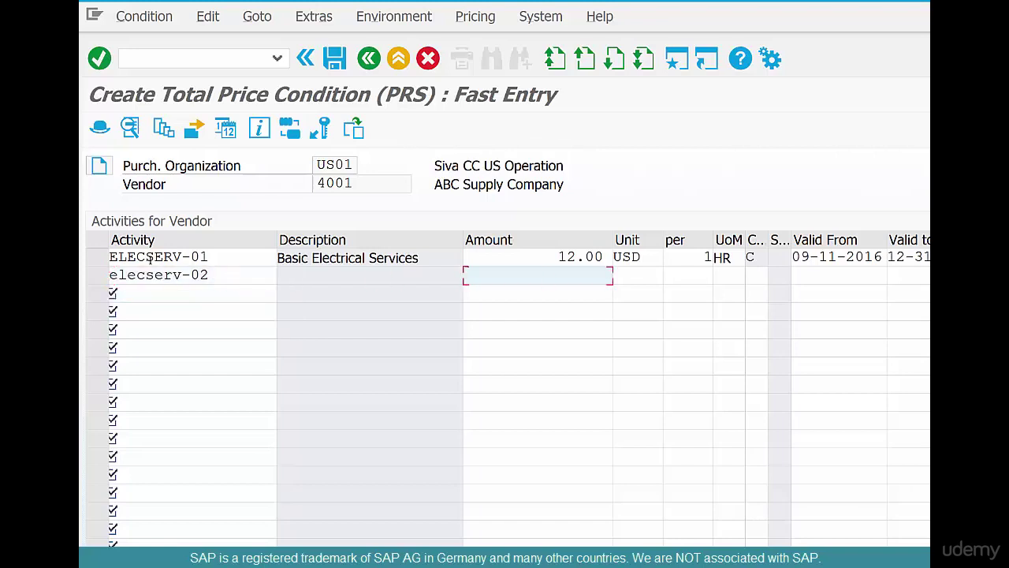
pyautogui.write('22')
pyautogui.press('Return')
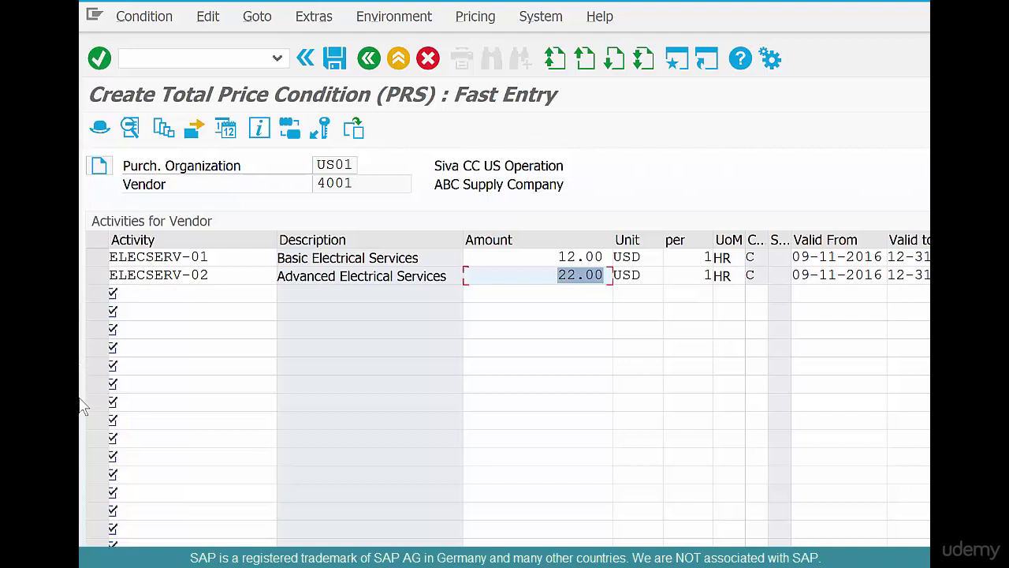
# - Add a vendor price condition for activity LABOR-01 with an amount of 9, then save and leave the transaction
pyautogui.click(182, 305)
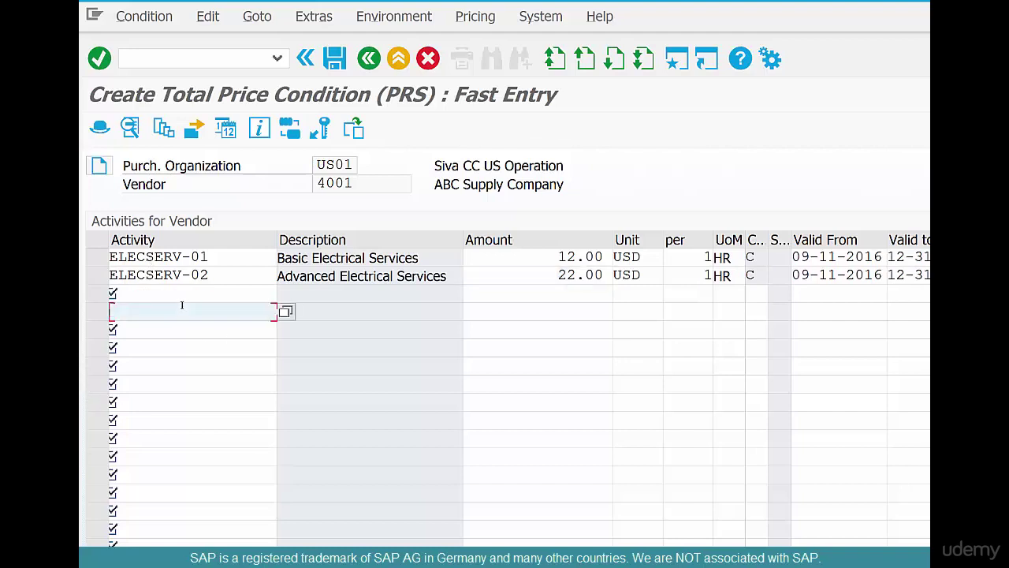
pyautogui.press('Up')
pyautogui.write('l')
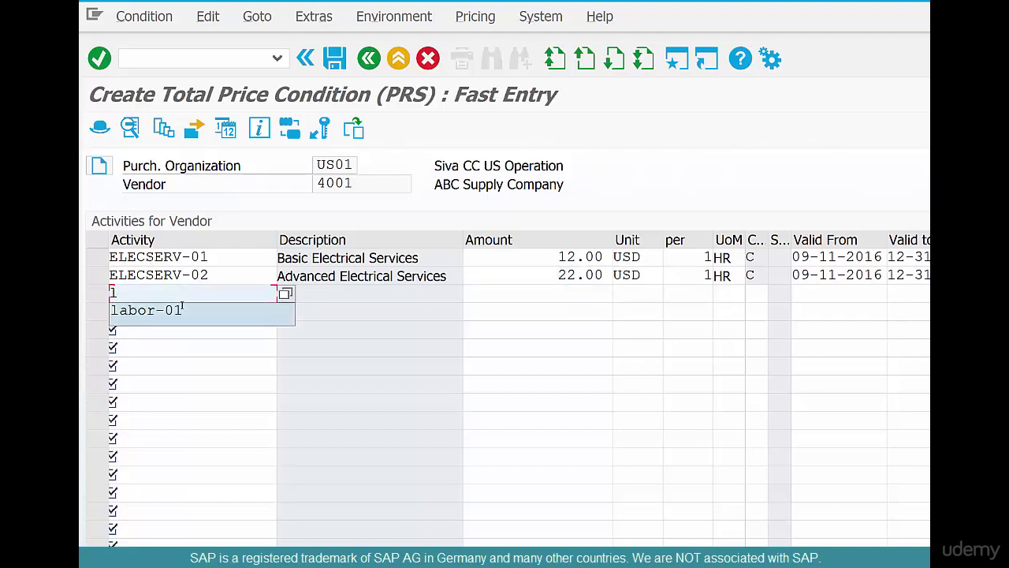
pyautogui.click(181, 305)
pyautogui.press('Tab')
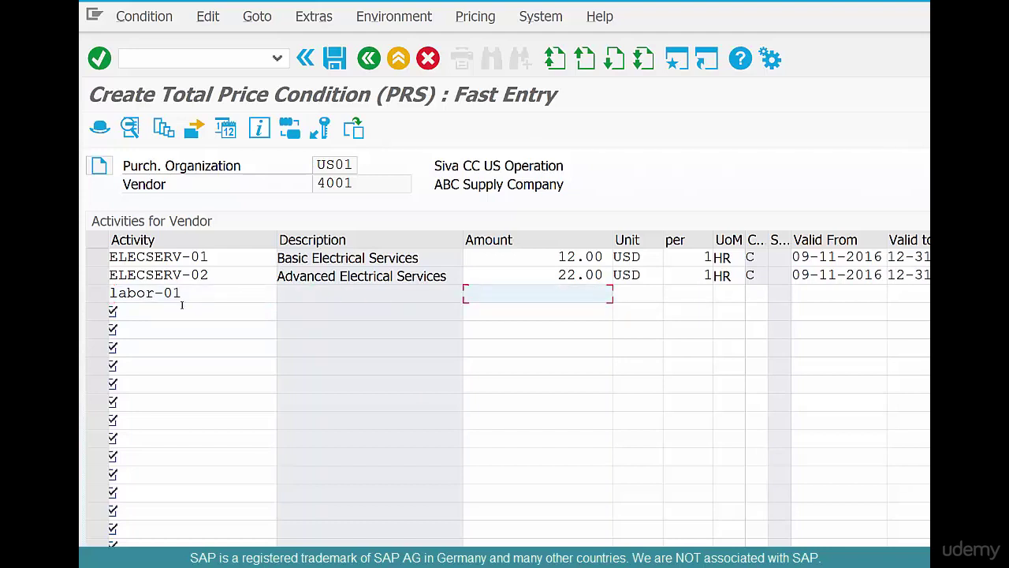
pyautogui.write('9')
pyautogui.press('Return')
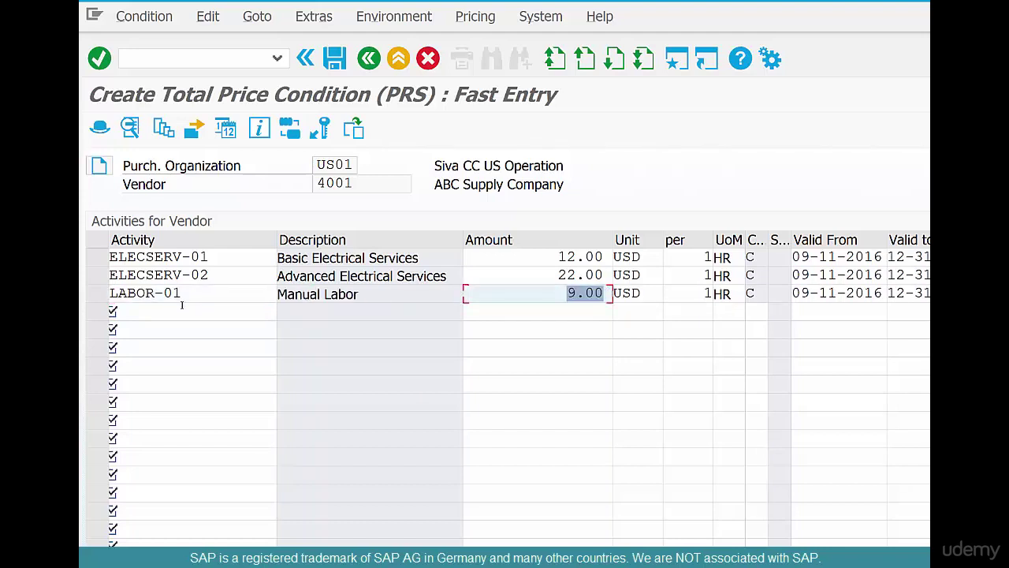
pyautogui.hotkey('ctrl', 's')
pyautogui.press('F3')
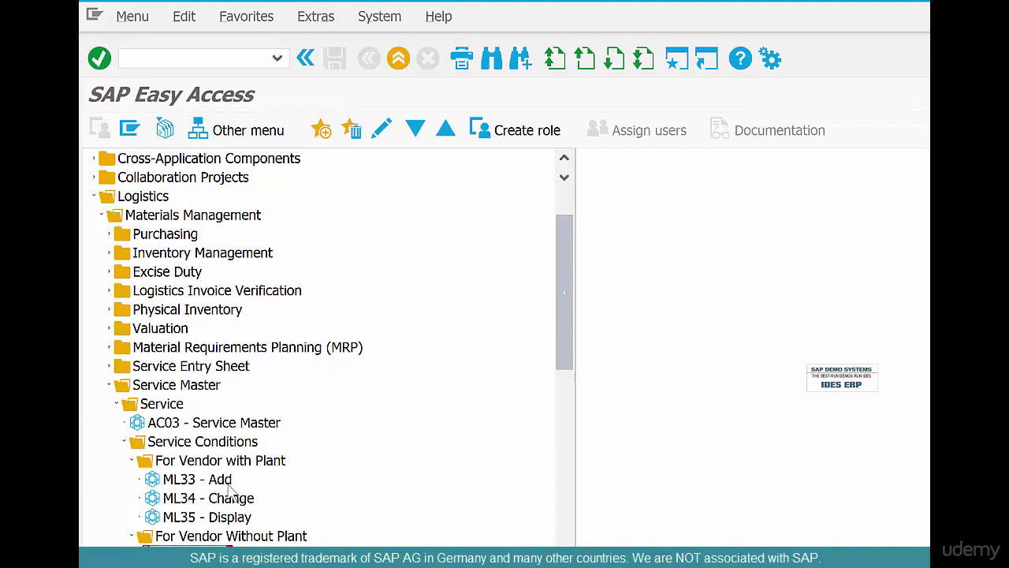
# - Open the transaction for adding service conditions for a vendor with plant and set the plant to CHI1
pyautogui.doubleClick(229, 481)
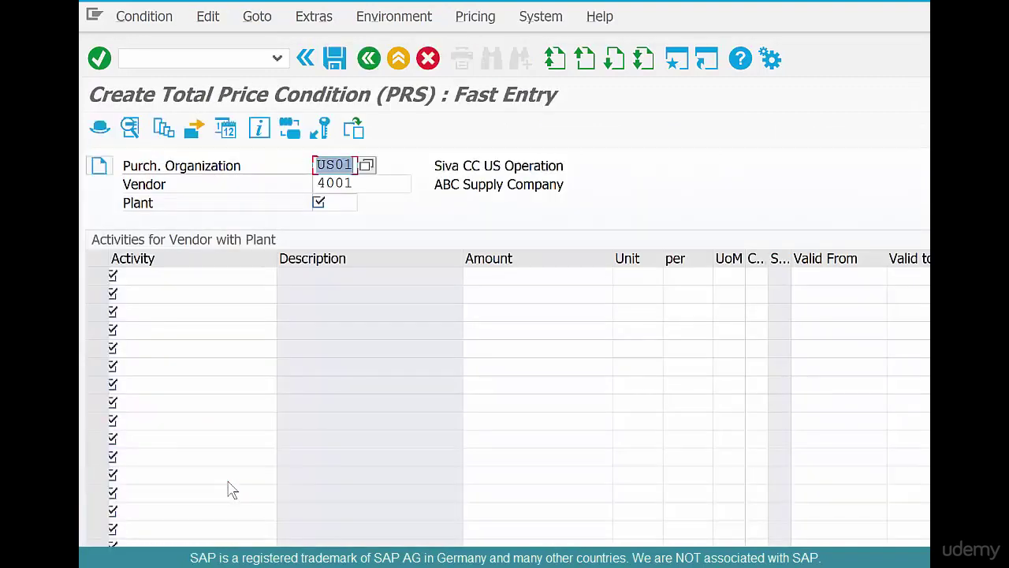
pyautogui.doubleClick(363, 183)
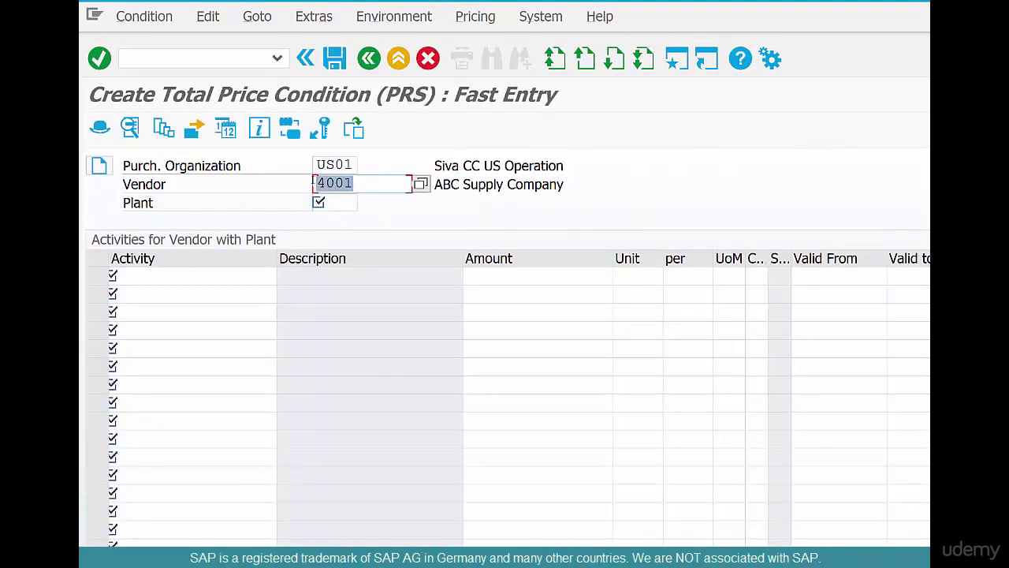
pyautogui.click(342, 203)
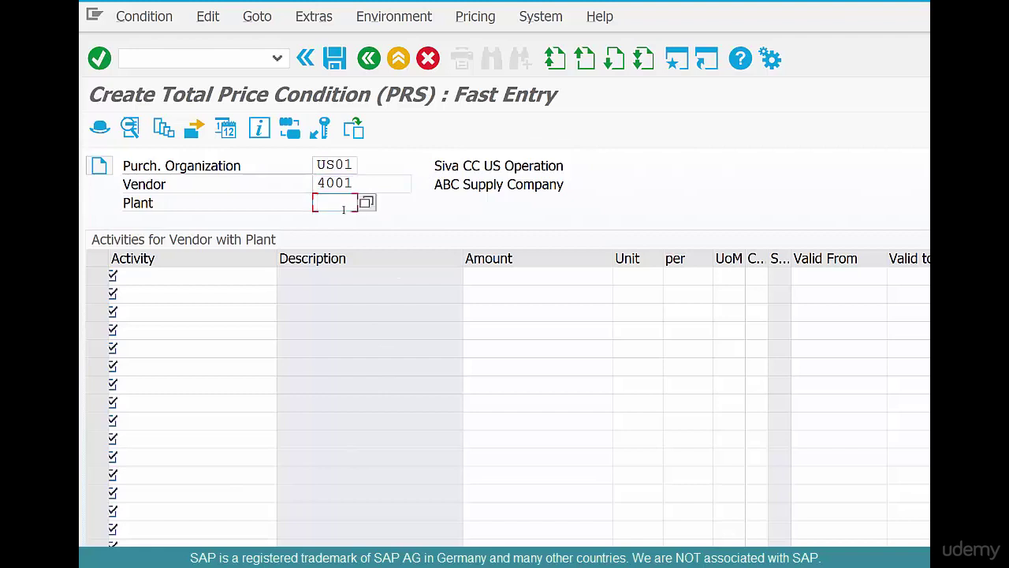
pyautogui.write('chi1')
pyautogui.press('Return')
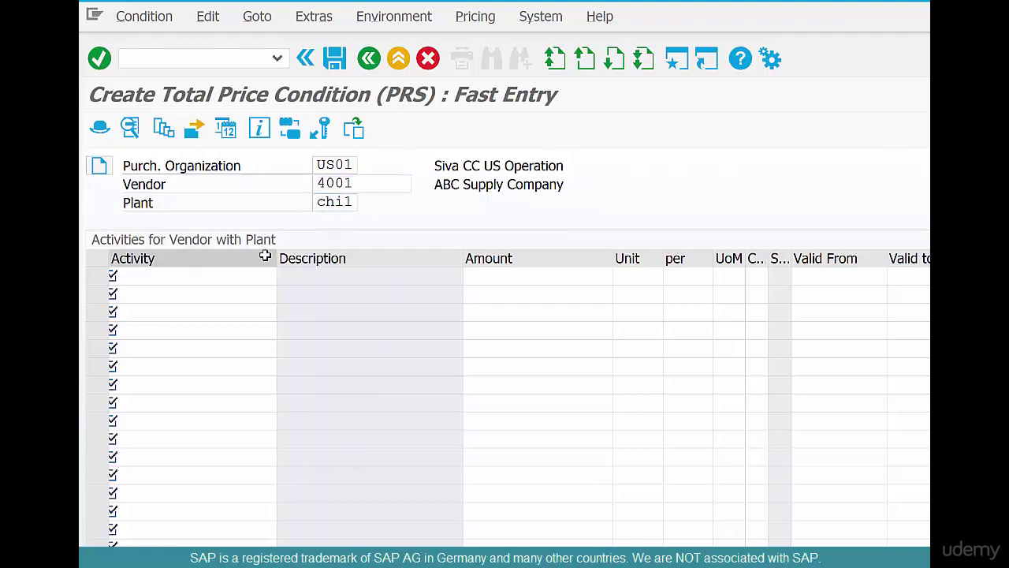
# - Enter a vendor-with-plant price condition for activity ELECSERV-01 with an amount of 13
pyautogui.click(251, 278)
pyautogui.press('Down')
pyautogui.press('Down')
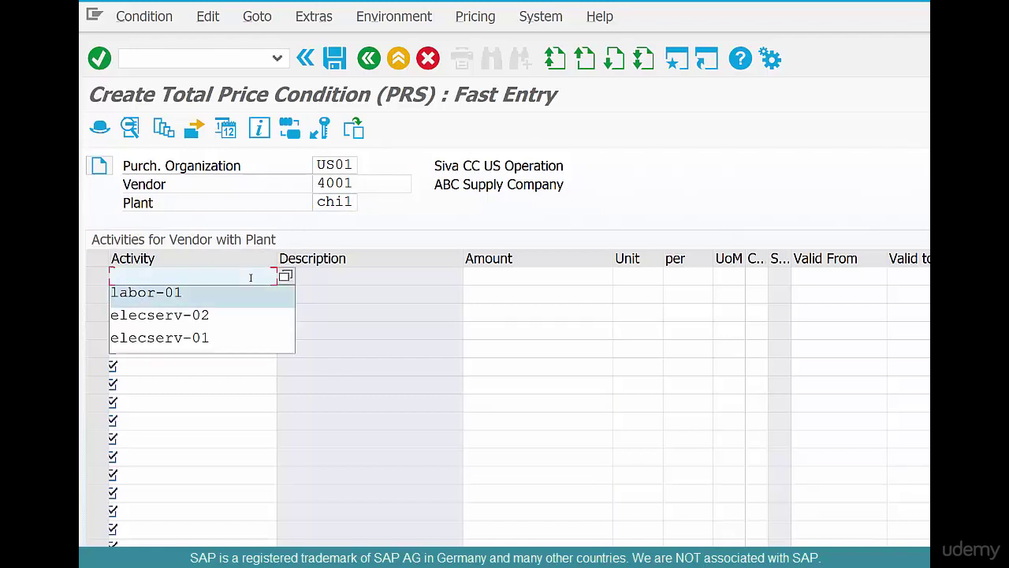
pyautogui.press('Down')
pyautogui.press('Down')
pyautogui.press('Return')
pyautogui.press('Tab')
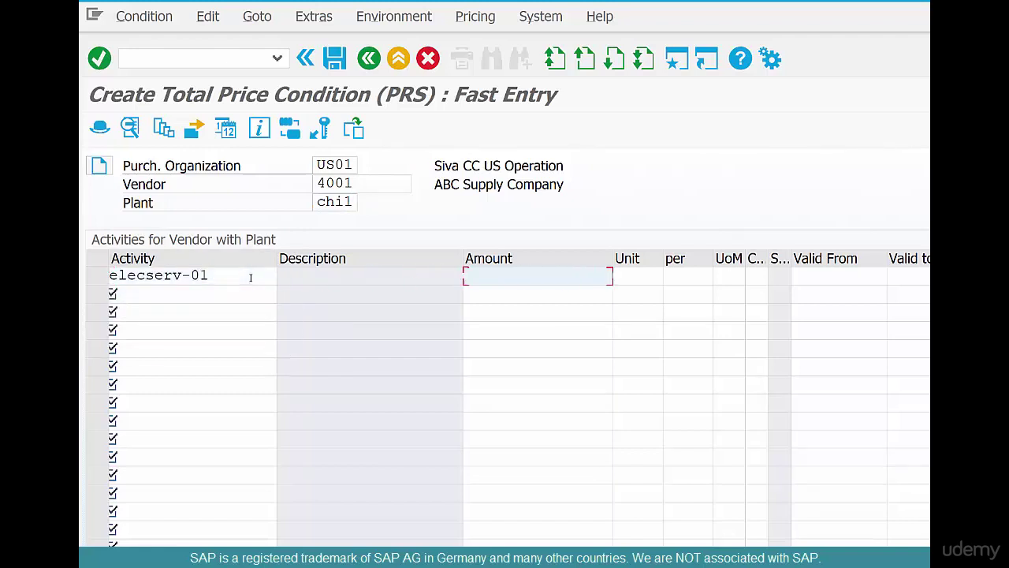
pyautogui.write('13')
pyautogui.press('Return')
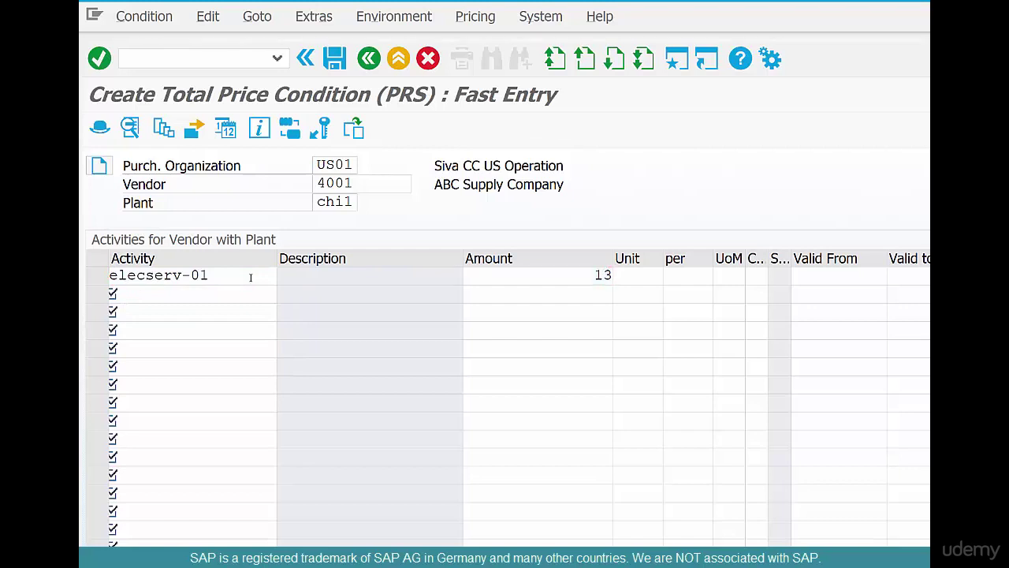
# - Add a vendor-with-plant price condition for activity ELECSERV-02 with an amount of 24
pyautogui.click(227, 301)
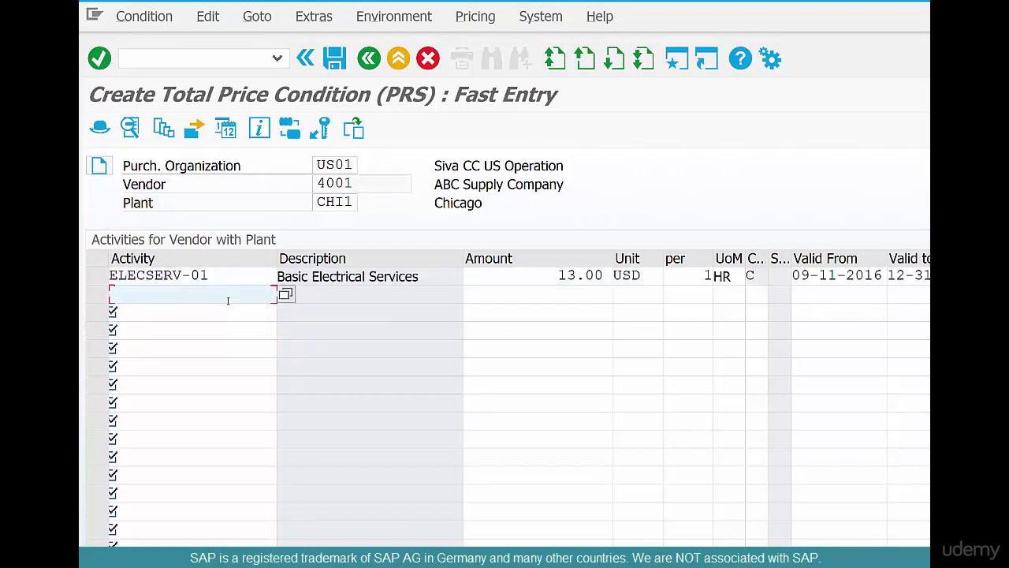
pyautogui.write('e')
pyautogui.press('Down')
pyautogui.press('Down')
pyautogui.press('Return')
pyautogui.press('Tab')
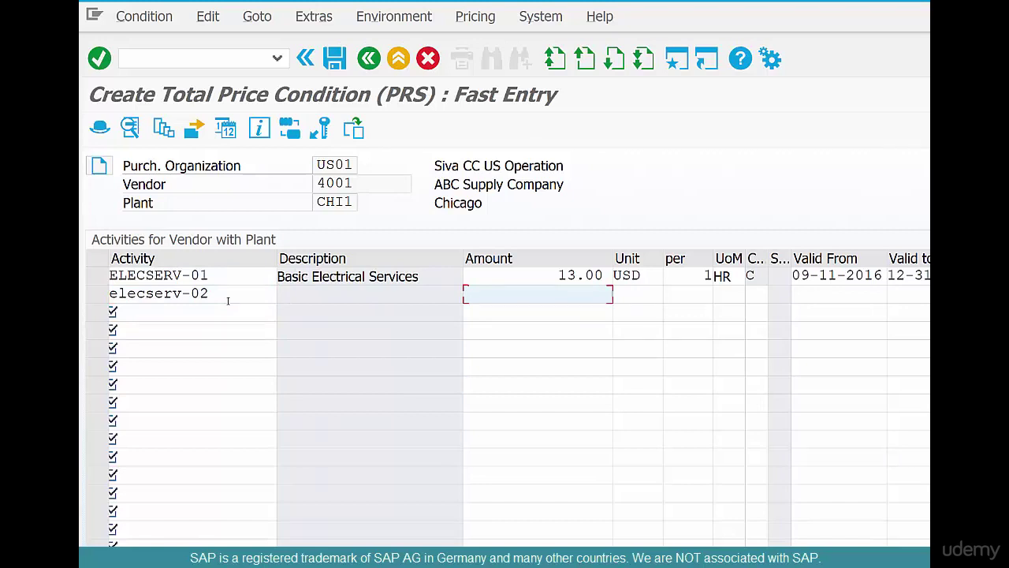
pyautogui.write('24')
pyautogui.press('Return')
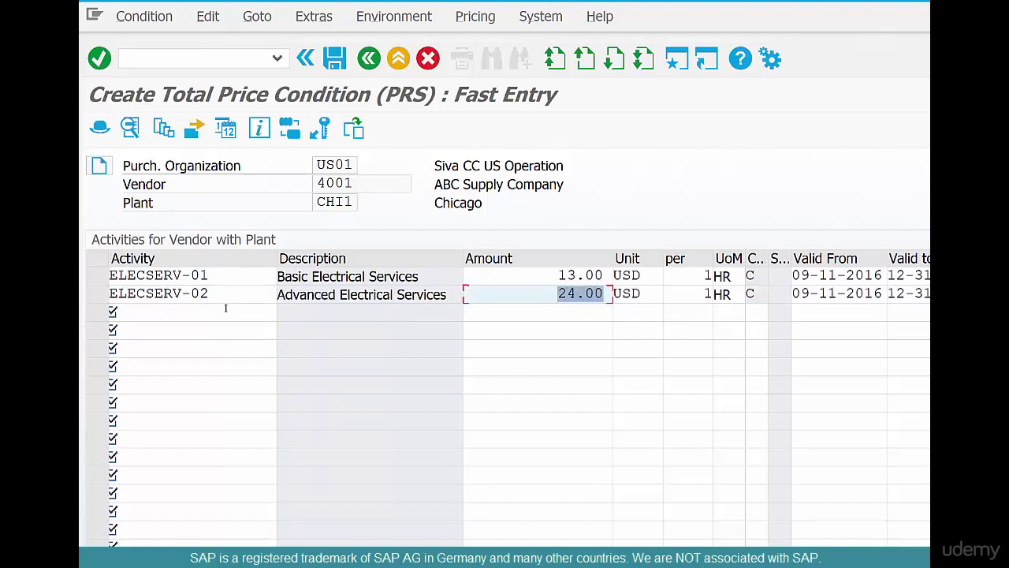
# - Add a vendor-with-plant price condition for activity LABOR-01 with an amount of 12
pyautogui.click(225, 310)
pyautogui.write('l')
pyautogui.press('Down')
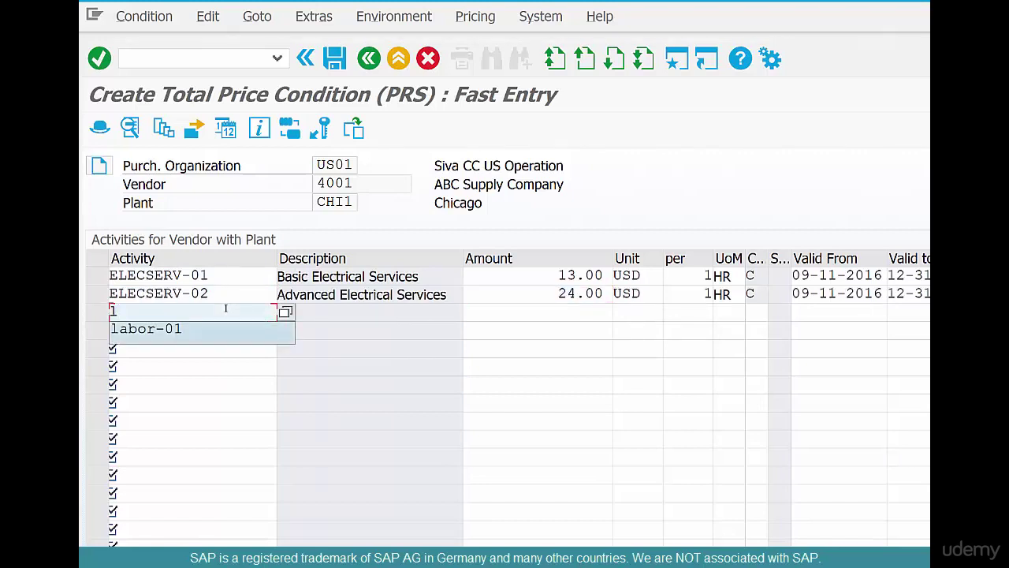
pyautogui.press('Return')
pyautogui.press('Tab')
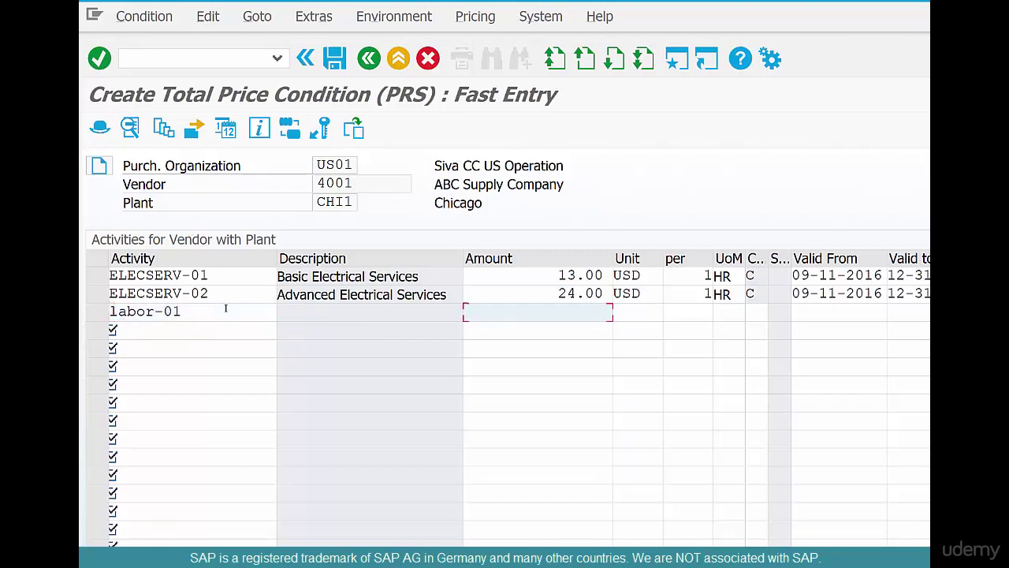
pyautogui.write('12')
pyautogui.press('Return')
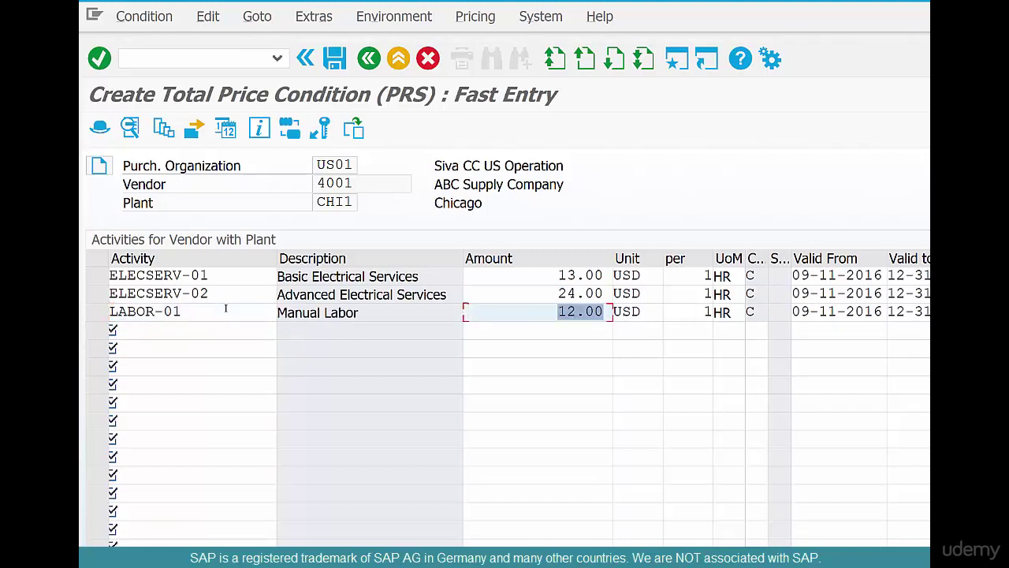
# - Save the plant-level conditions, accepting the replacement of overlapping validity periods, and leave the transaction
pyautogui.hotkey('ctrl', 's')
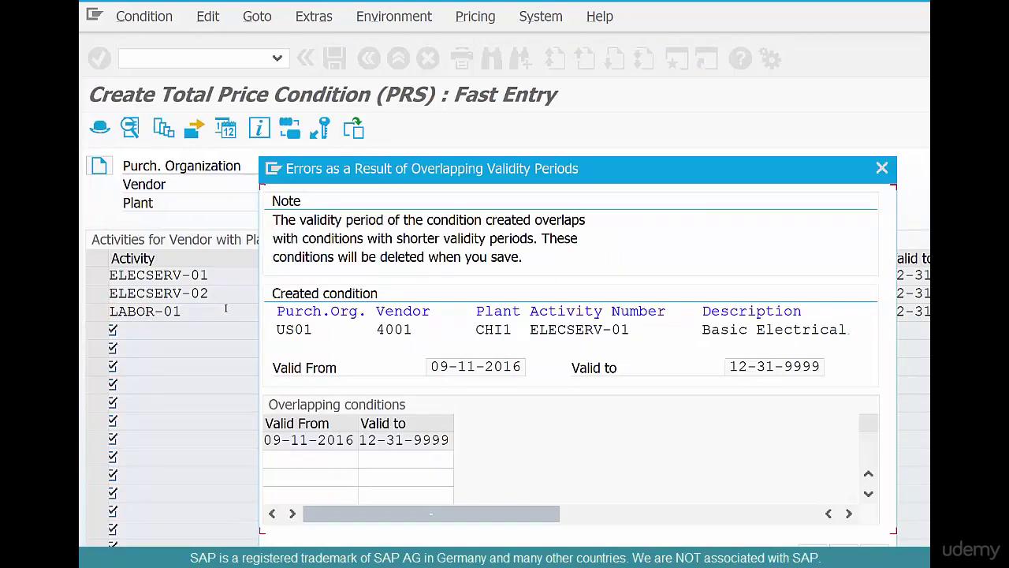
pyautogui.press('Return')
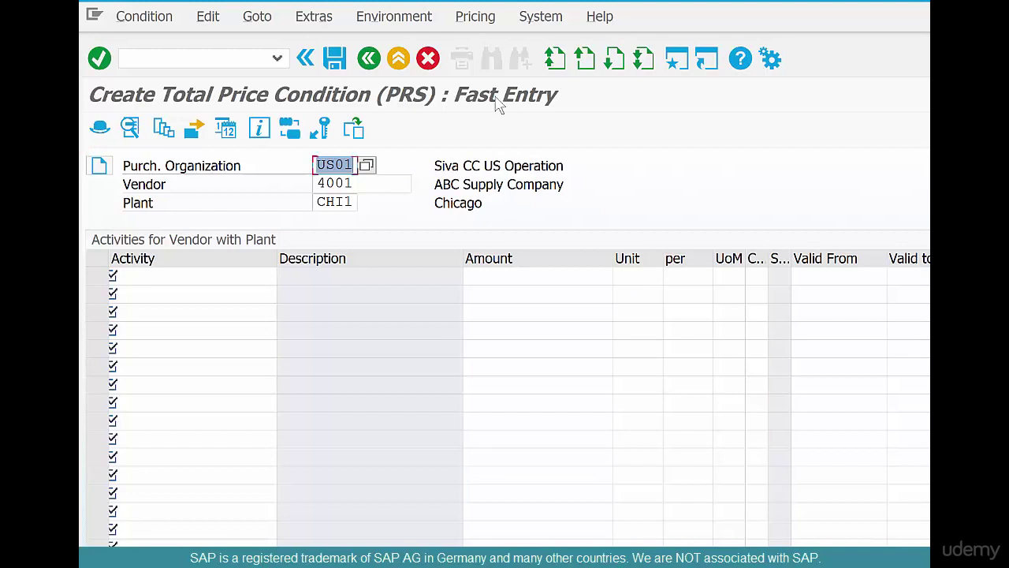
pyautogui.click(368, 59)
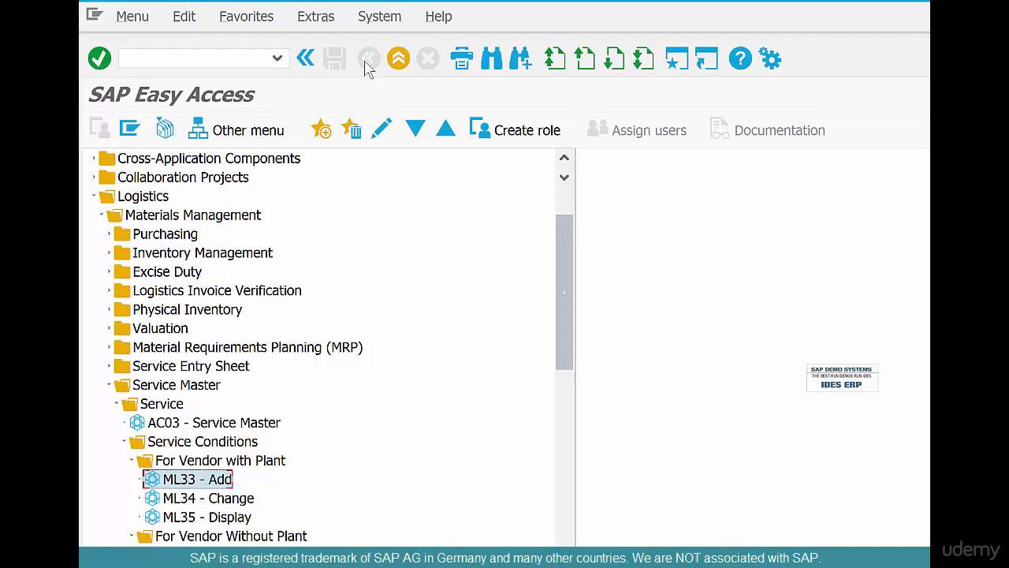
# - Start a new purchase order with transaction ME21N and enter vendor 4001 (ABC Supply Company)
pyautogui.click(194, 57)
pyautogui.write('me21n')
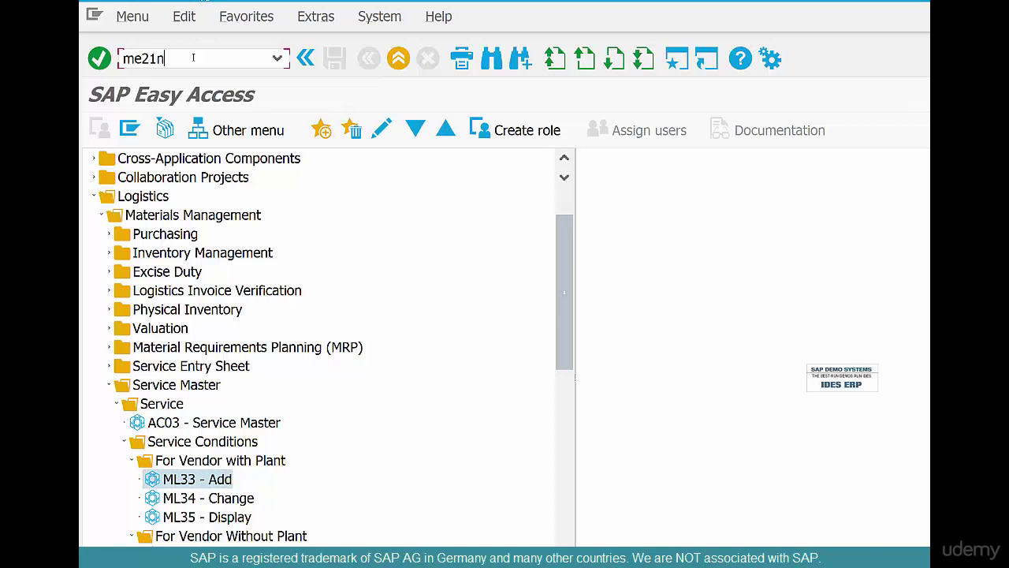
pyautogui.press('Return')
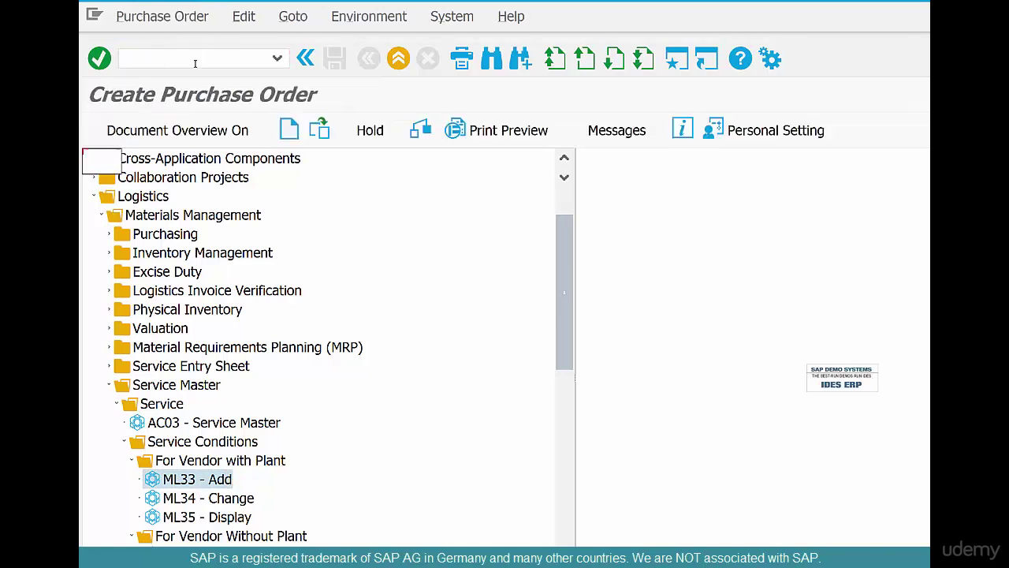
pyautogui.click(614, 165)
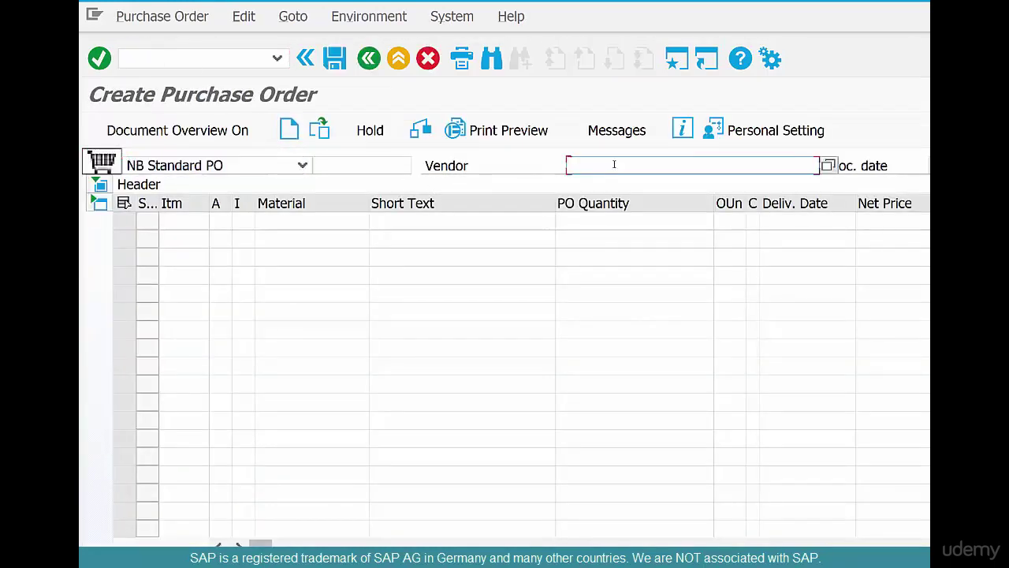
pyautogui.write('4001')
pyautogui.press('Return')
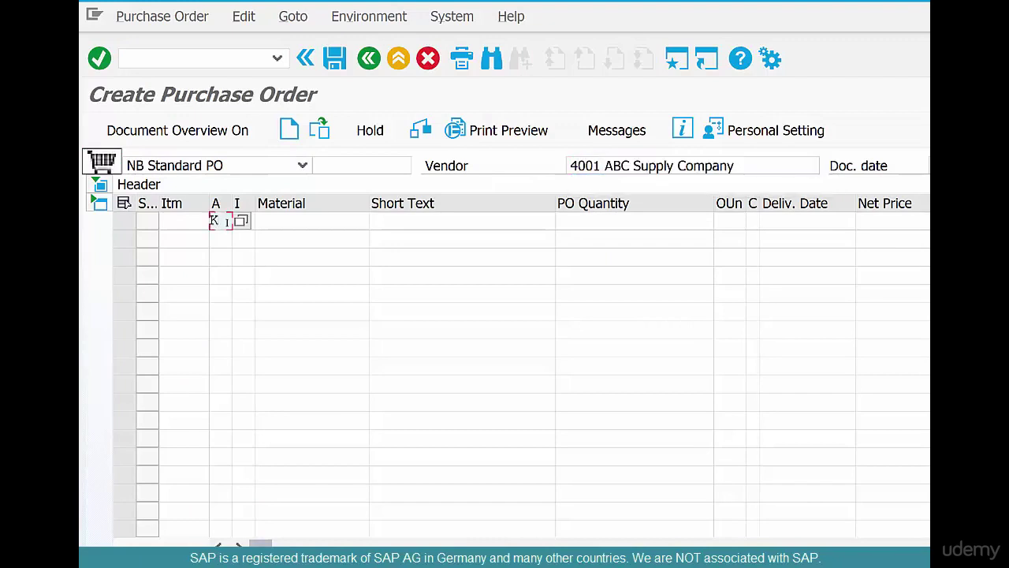
# - Enter an order item with account assignment K, item category D, short text Pump Repair and quantity 1
pyautogui.press('Tab')
pyautogui.write('D')
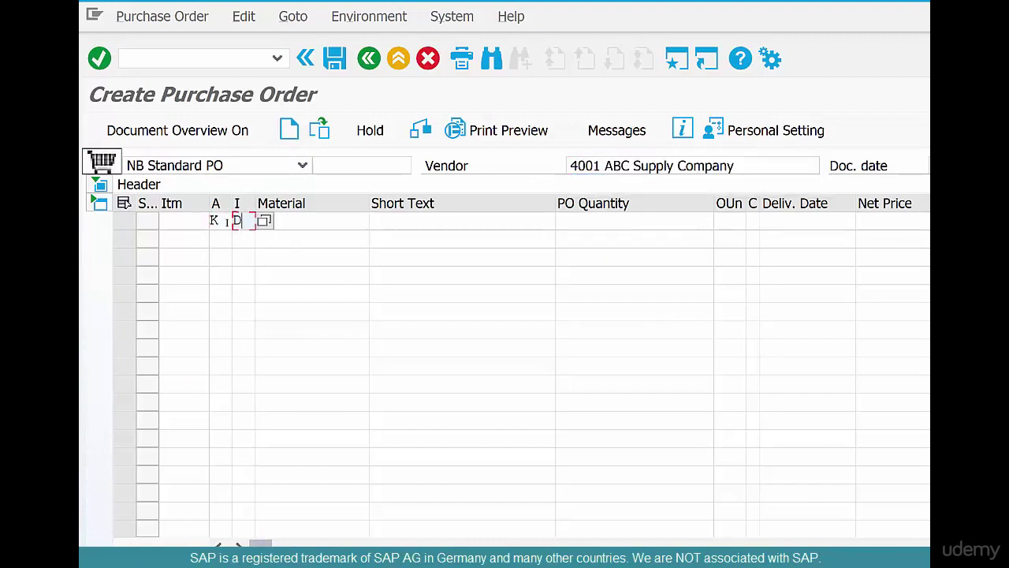
pyautogui.press('Tab')
pyautogui.write('p')
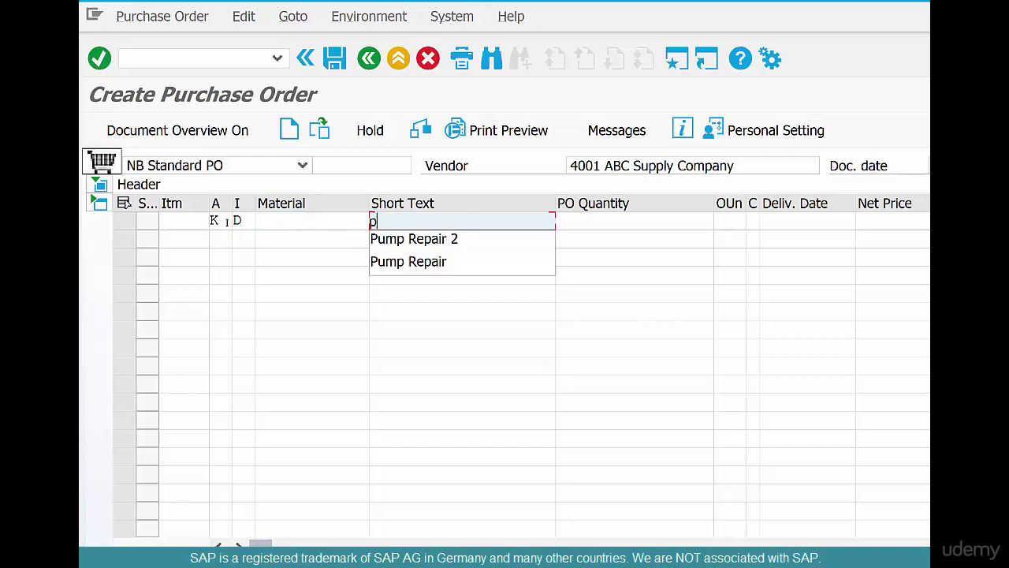
pyautogui.press('Down')
pyautogui.press('Down')
pyautogui.press('Return')
pyautogui.press('Tab')
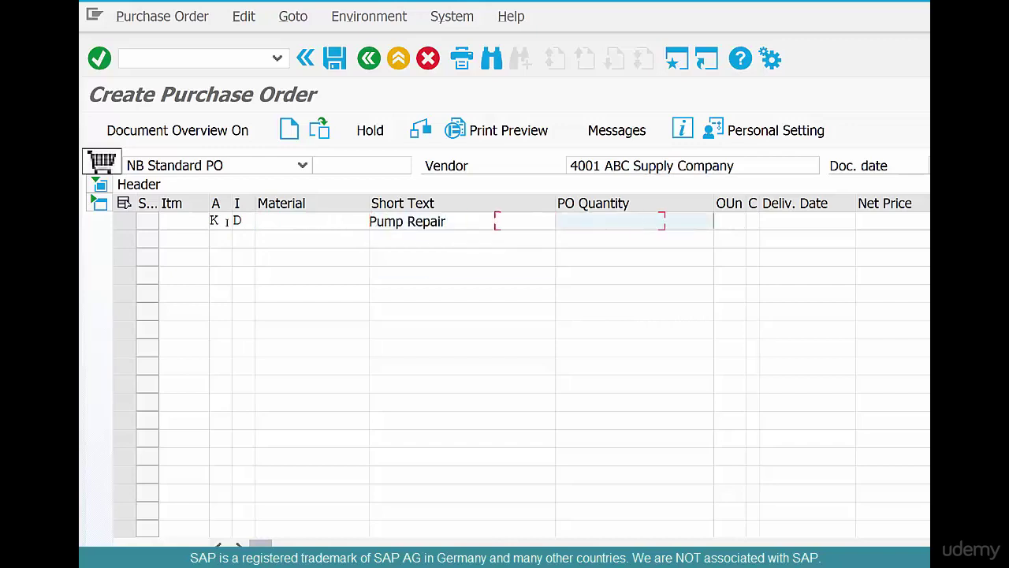
pyautogui.write('1')
pyautogui.press('Return')
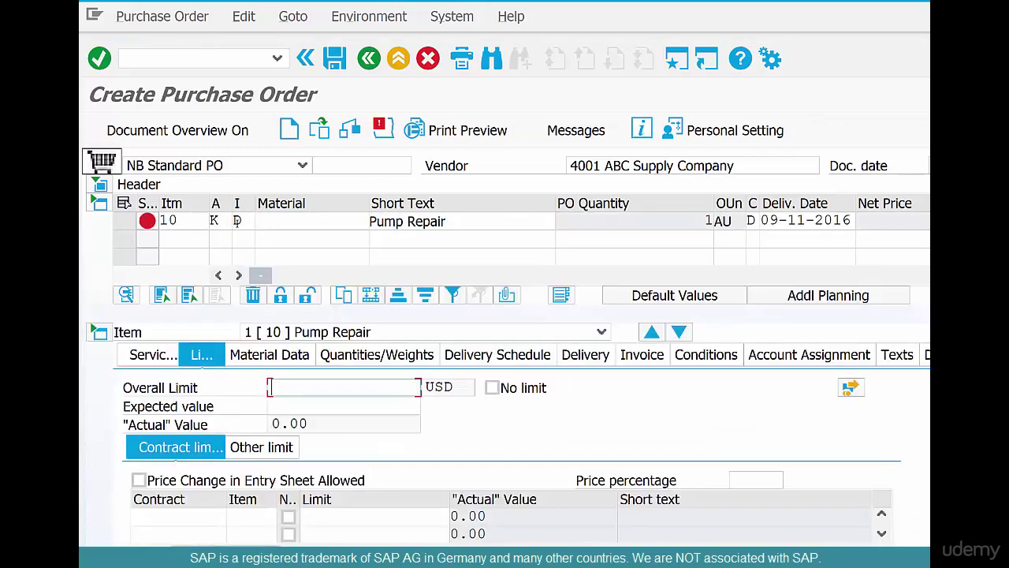
# - Add service ELECSERV-01 with quantity 1 to line 10 of the Pump Repair item's services
pyautogui.click(164, 358)
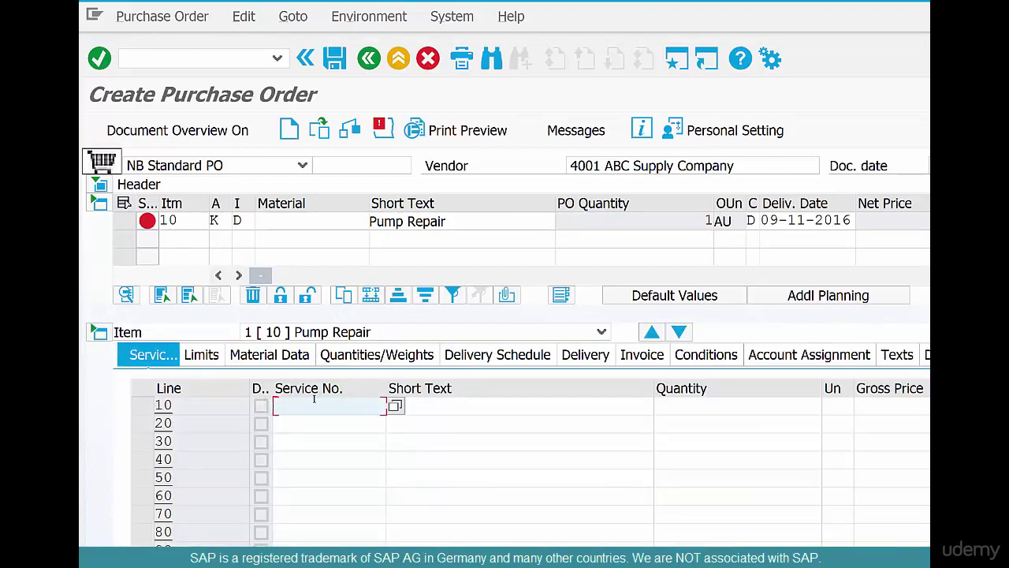
pyautogui.click(314, 400)
pyautogui.press('Down')
pyautogui.press('Down')
pyautogui.press('Down')
pyautogui.press('Return')
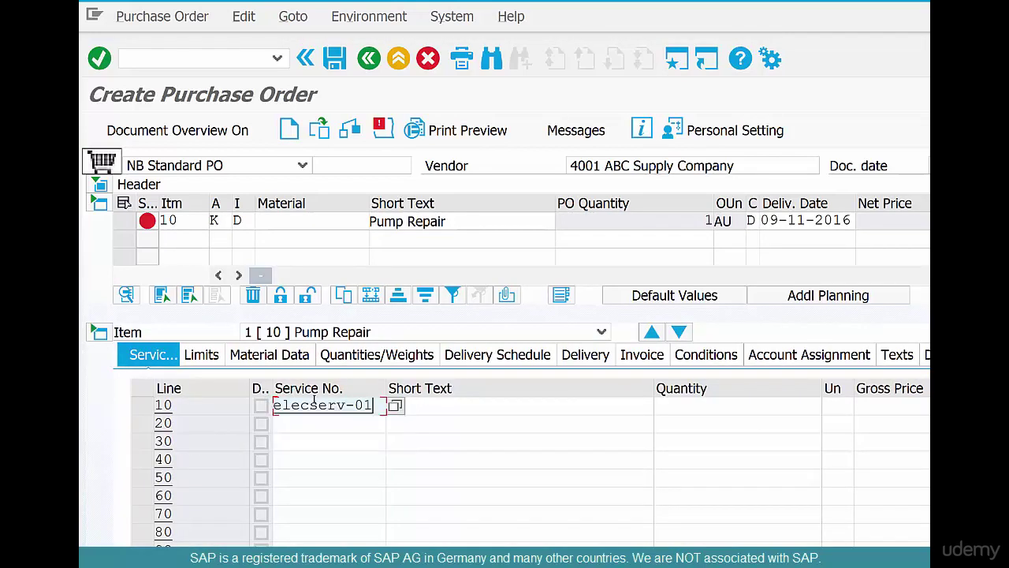
pyautogui.press('Tab')
pyautogui.press('Tab')
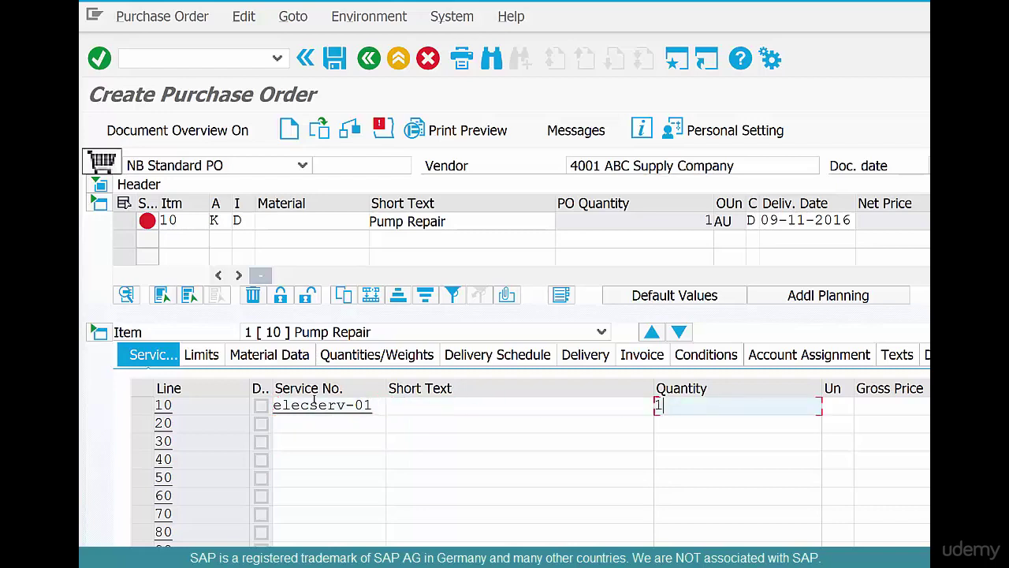
pyautogui.press('Return')
# - Assign the service in line 10 to cost center admin-01 and confirm the account assignment
pyautogui.press('Down')
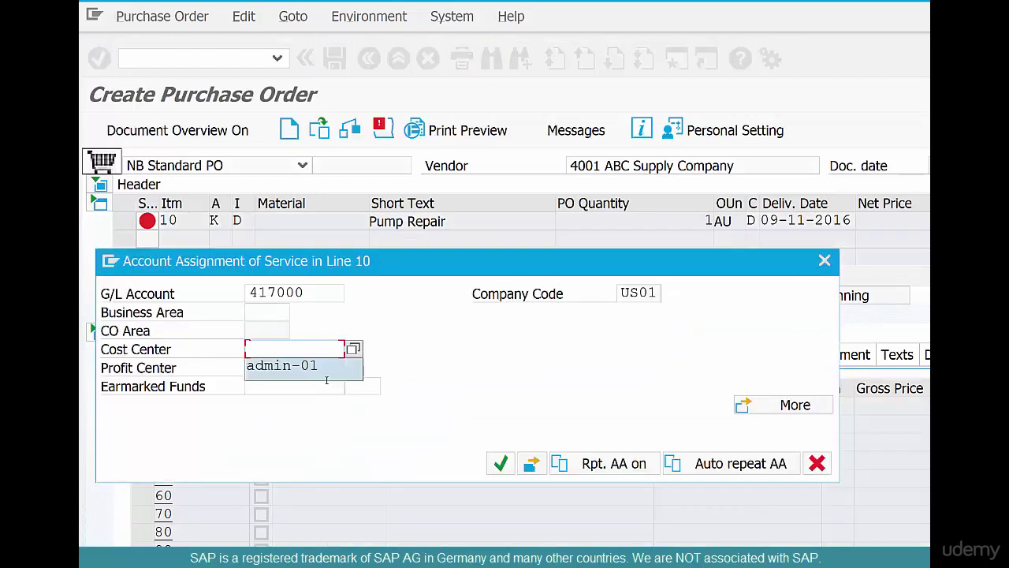
pyautogui.press('Return')
pyautogui.press('Return')
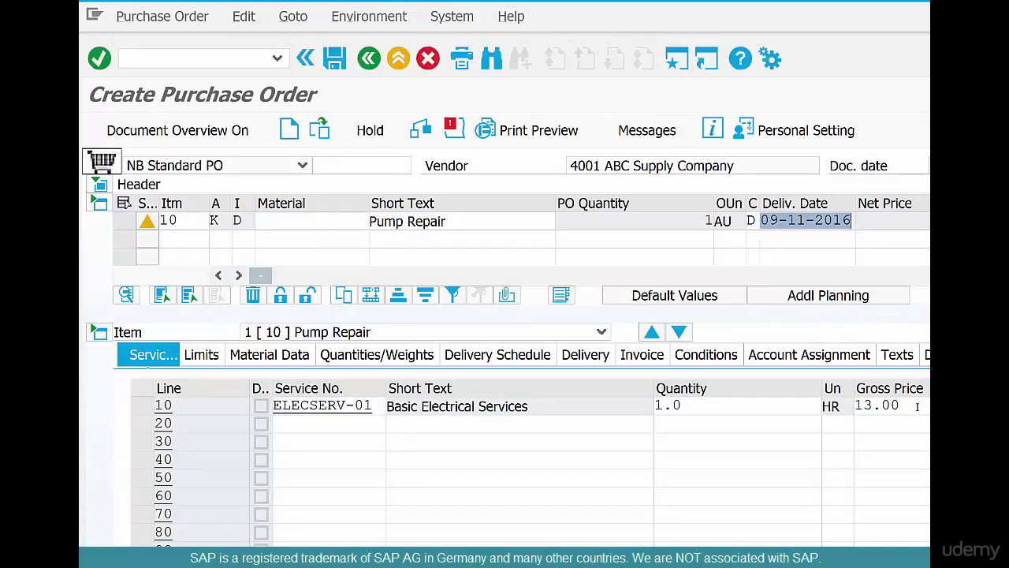
# - Check the gross price proposed for the ELECSERV-01 service line
pyautogui.click(858, 406)
pyautogui.doubleClick(873, 405)
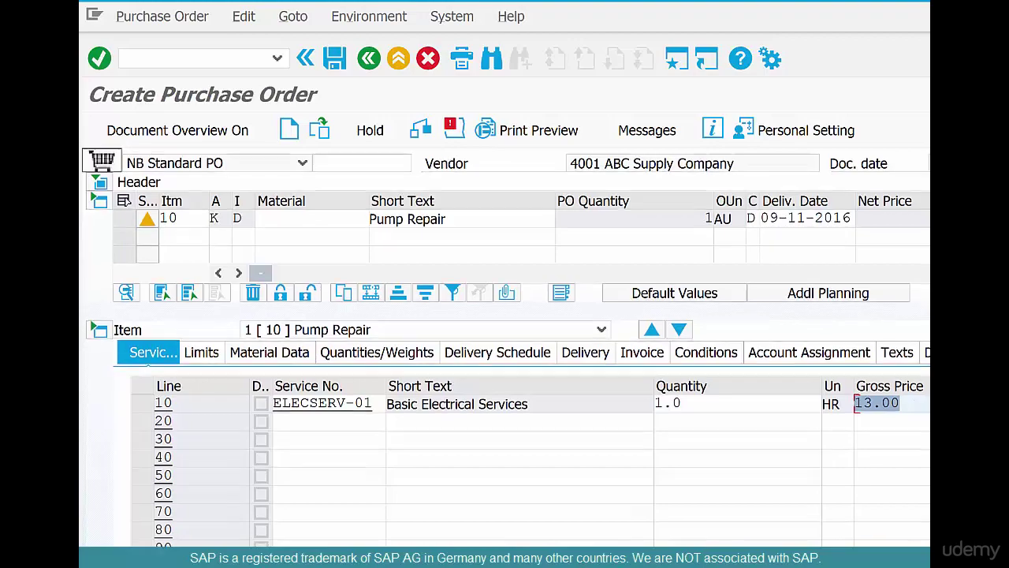
pyautogui.scroll(-1, 506, 348)
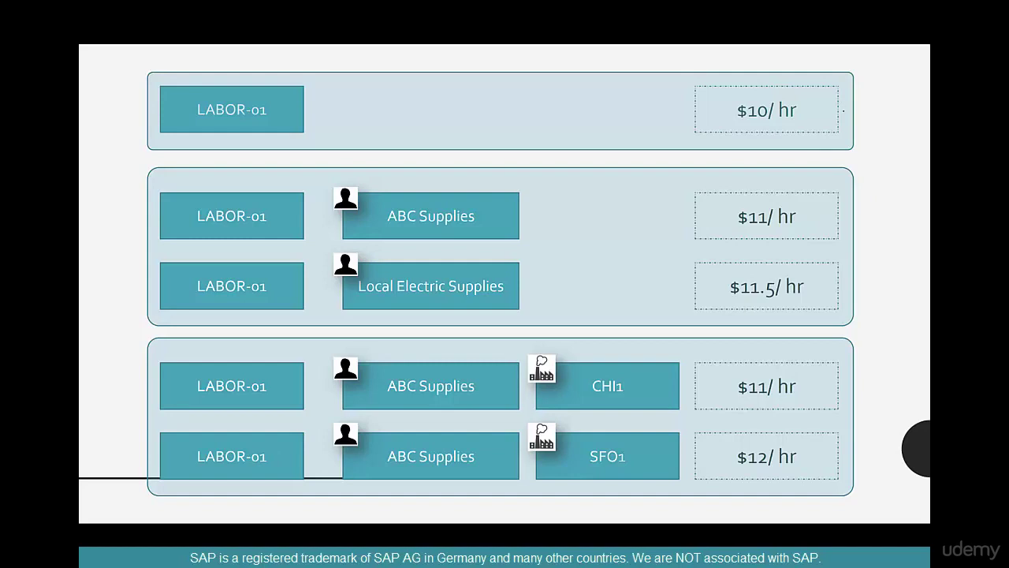
pyautogui.moveTo(844, 111); pyautogui.dragTo(879, 89)
pyautogui.moveTo(418, 172); pyautogui.dragTo(424, 182)
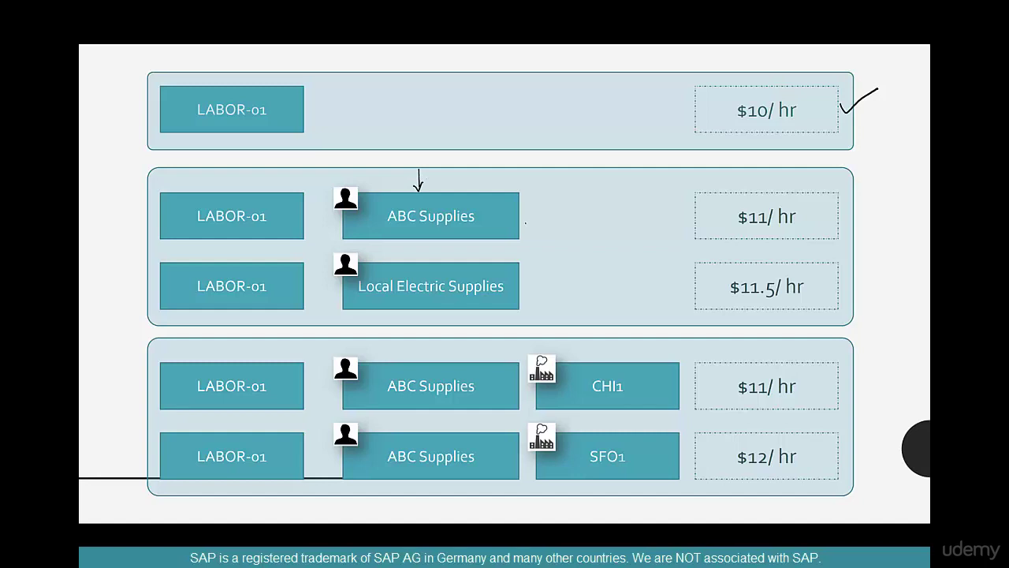